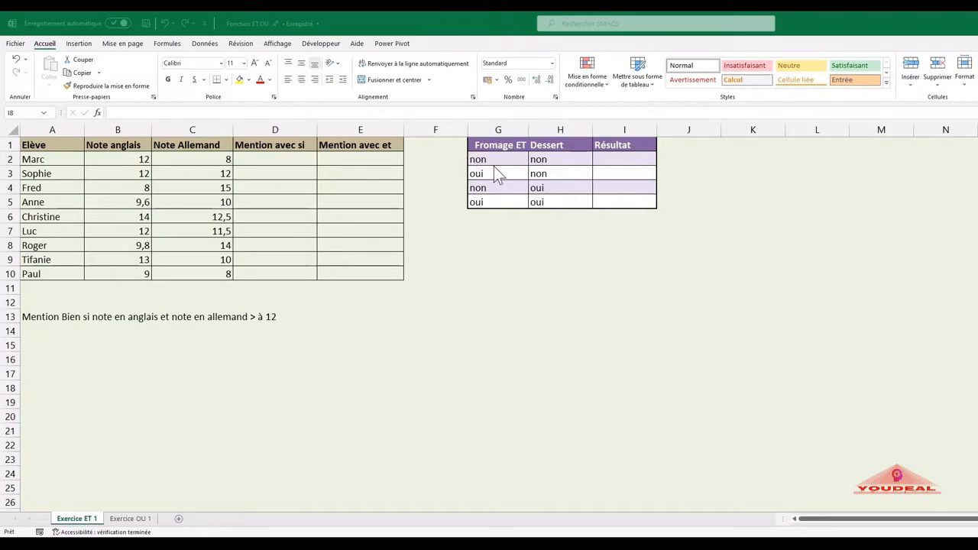
# Step: Fill the Résultat column with "incorrect" in I2, I3 and I4 and "correct" in I5
pyautogui.click(611, 163)
pyautogui.click(611, 159)
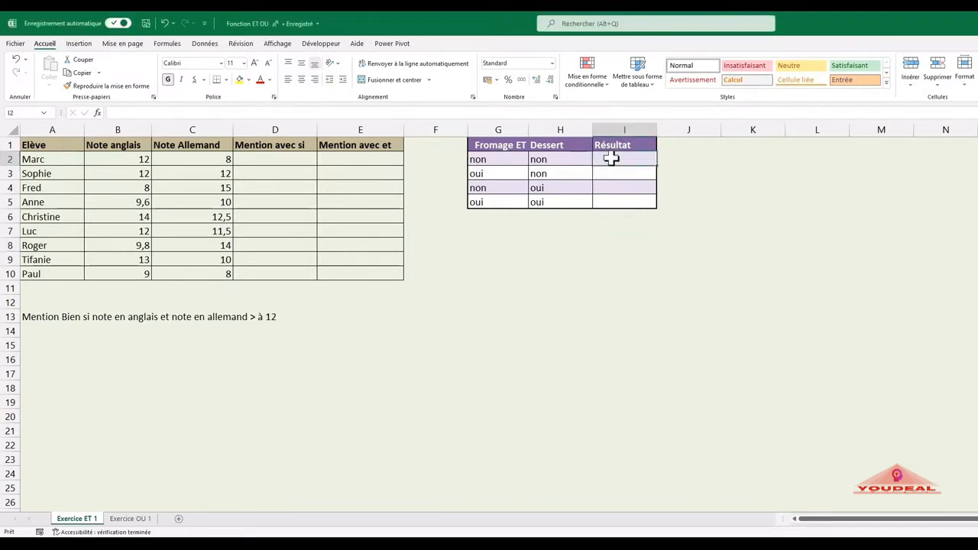
pyautogui.write('inc')
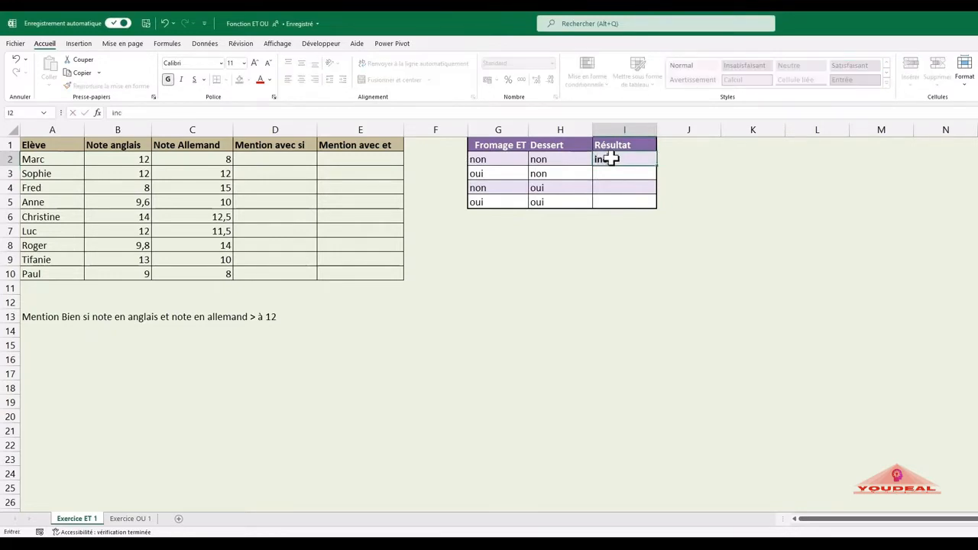
pyautogui.write('orrect')
pyautogui.press('Return')
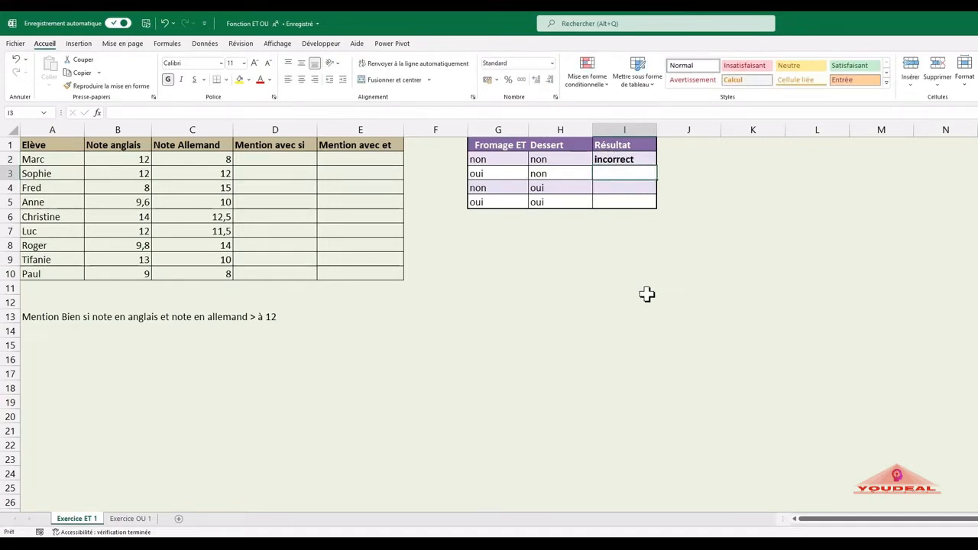
pyautogui.write('incorrect')
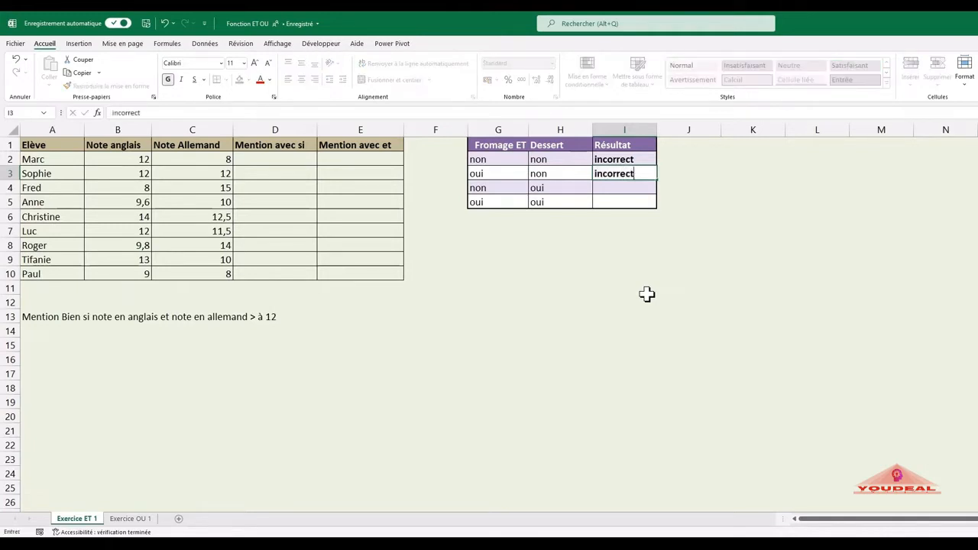
pyautogui.press('Return')
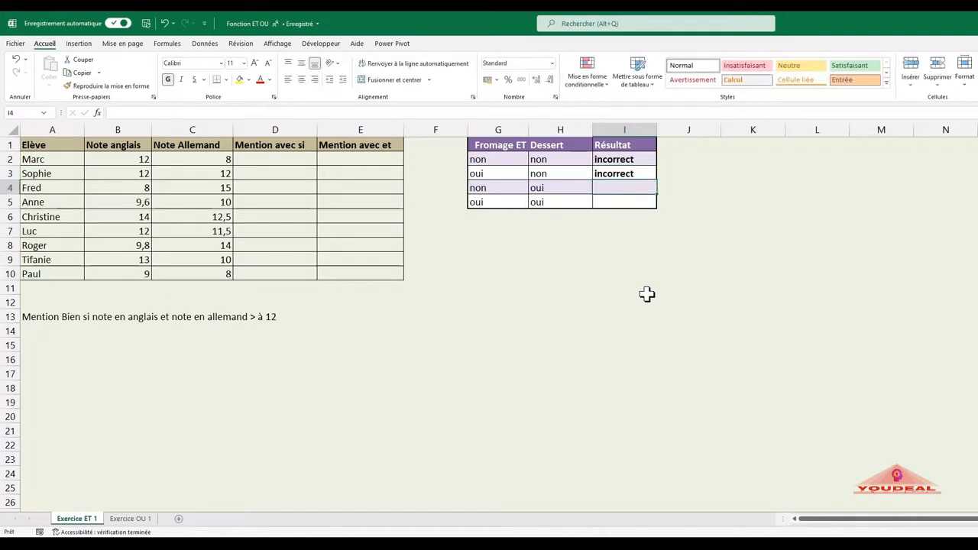
pyautogui.write('incorrect')
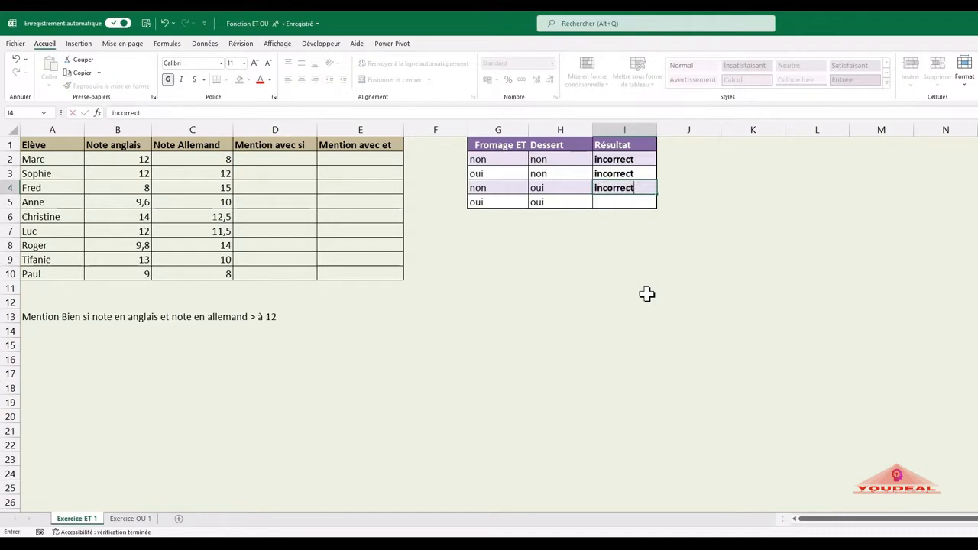
pyautogui.press('Return')
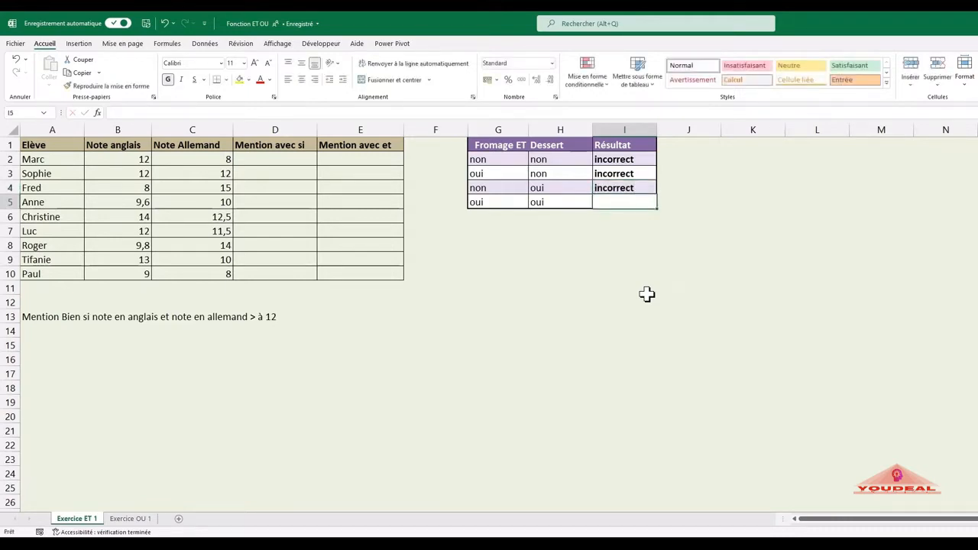
pyautogui.write('correct')
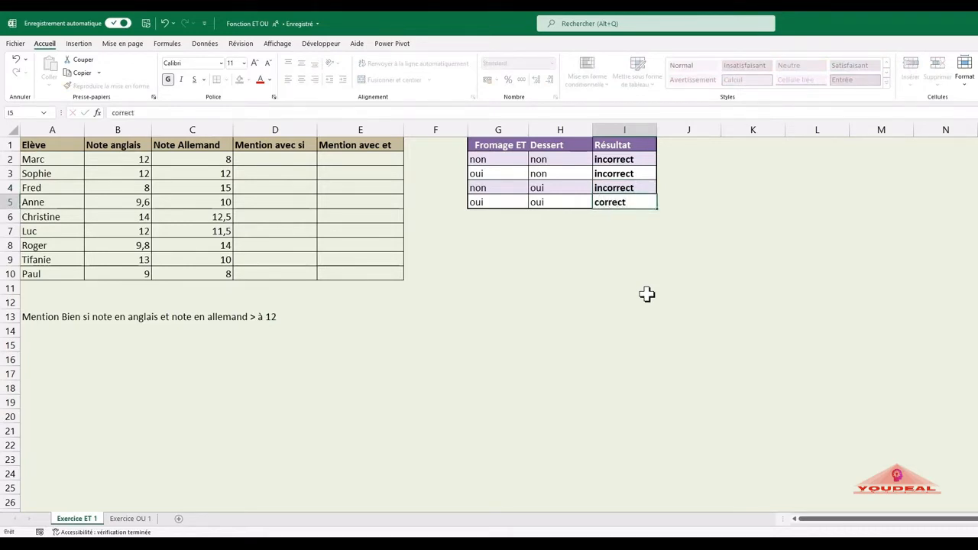
pyautogui.press('Return')
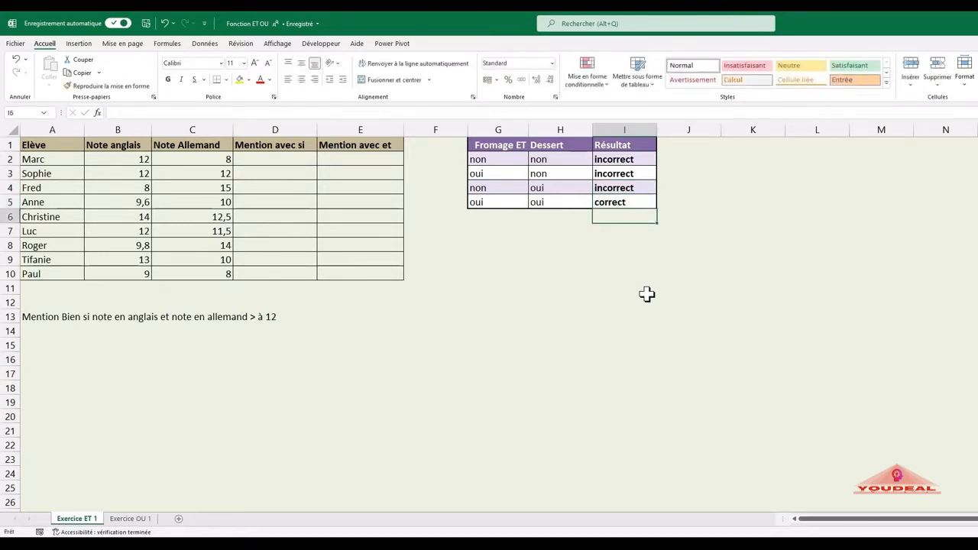
# Step: Start an ET function in J2 with its arguments dialog and set Valeur_logique1 to G2="oui"
pyautogui.click(700, 162)
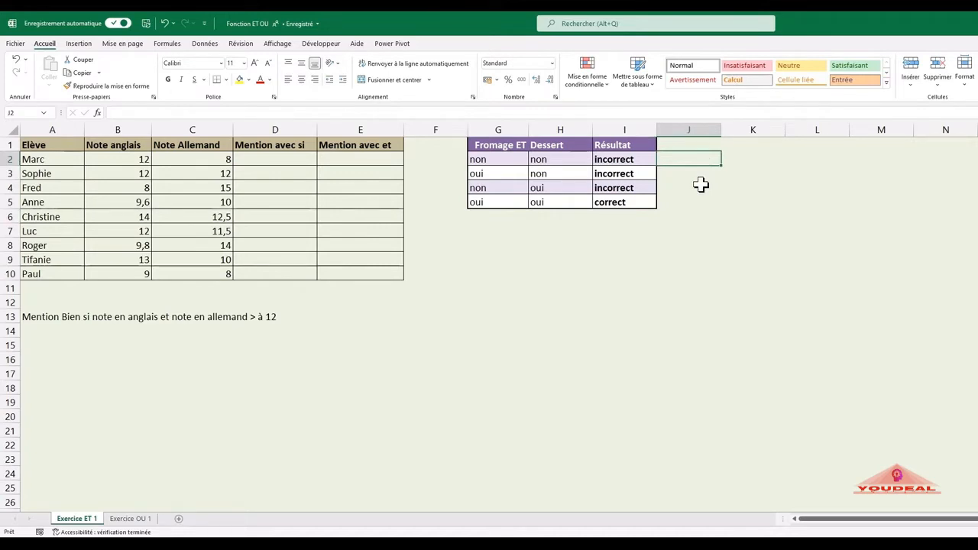
pyautogui.write('=')
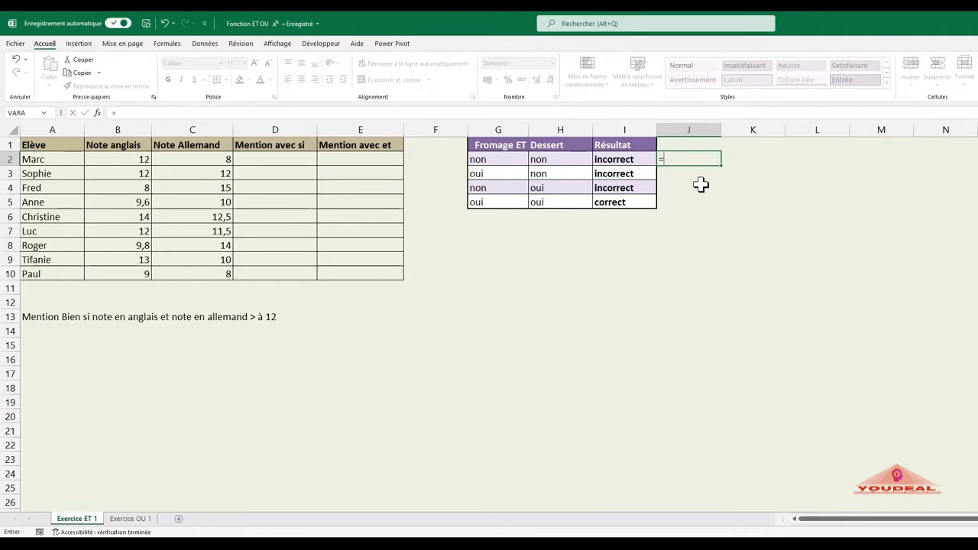
pyautogui.write('e')
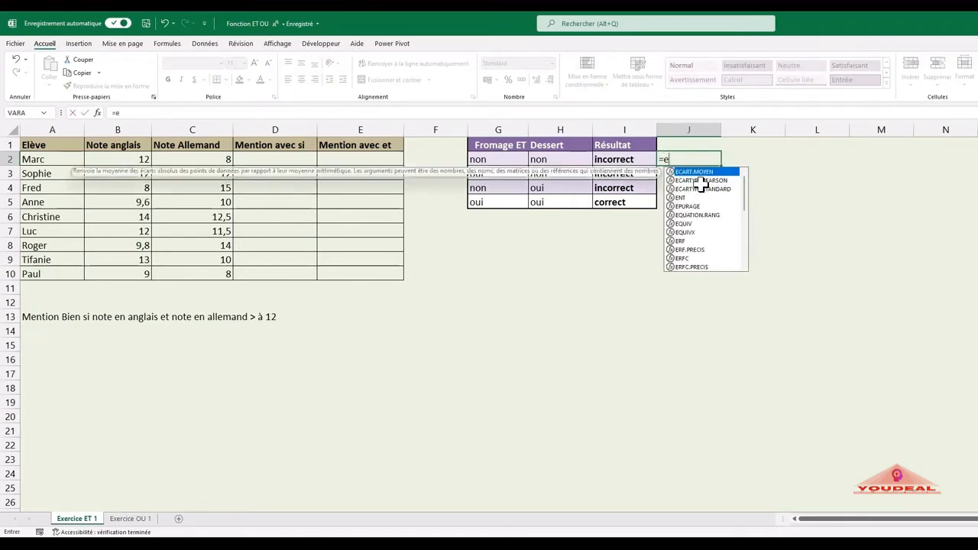
pyautogui.write('t(')
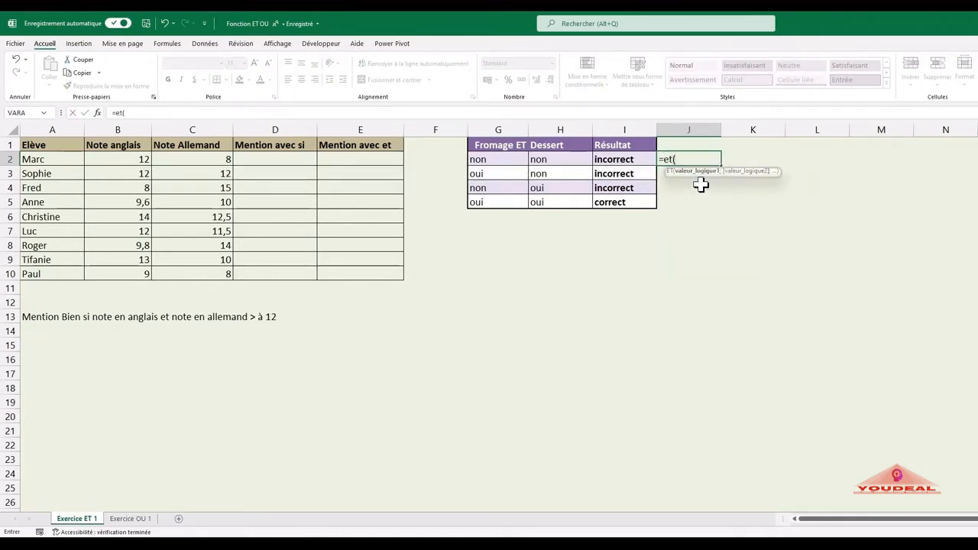
pyautogui.click(97, 113)
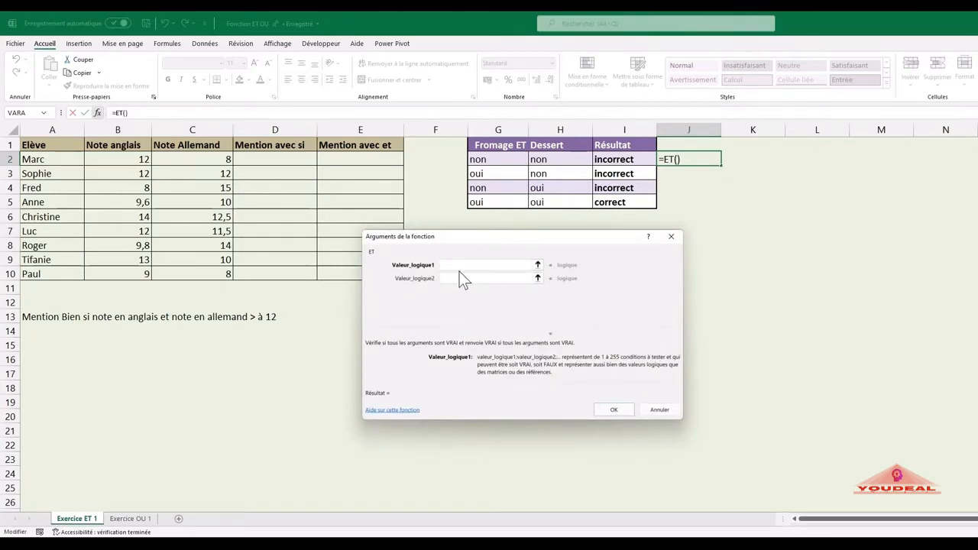
pyautogui.click(506, 162)
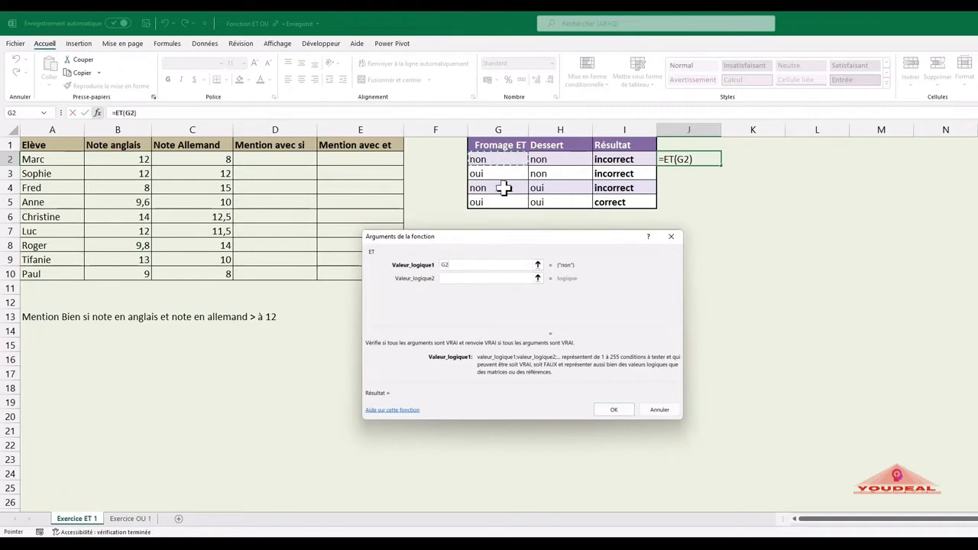
pyautogui.write('=')
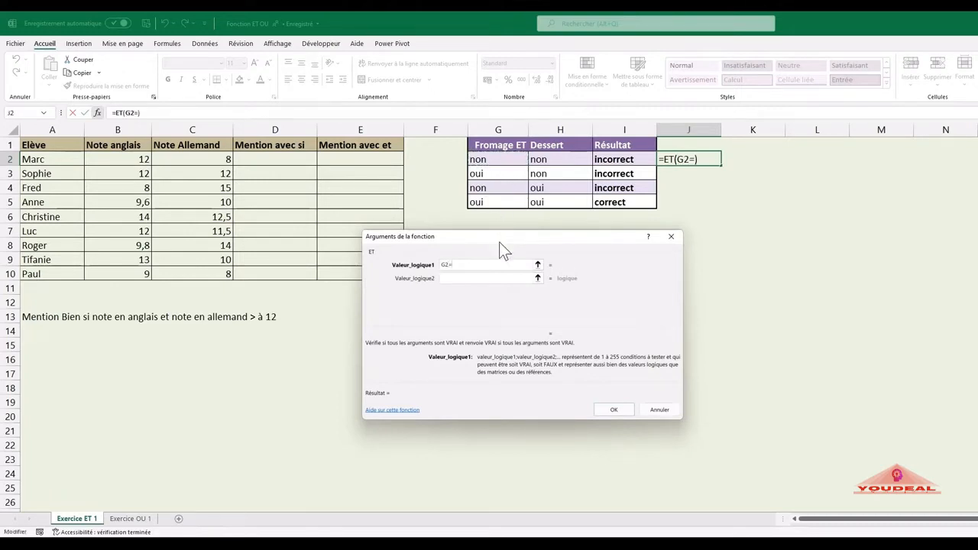
pyautogui.write('"oui"')
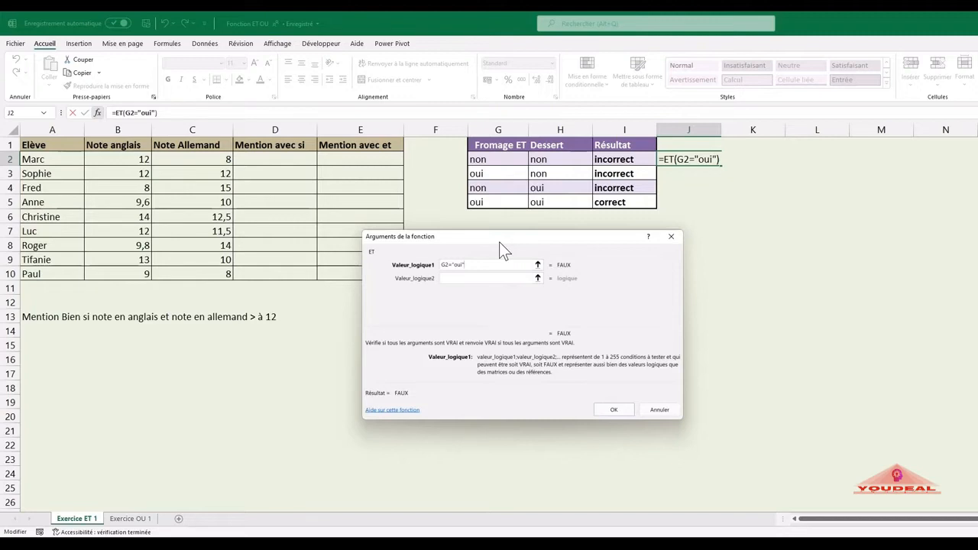
# Step: Set Valeur_logique2 of the ET function to H2="oui" and confirm the formula
pyautogui.click(494, 280)
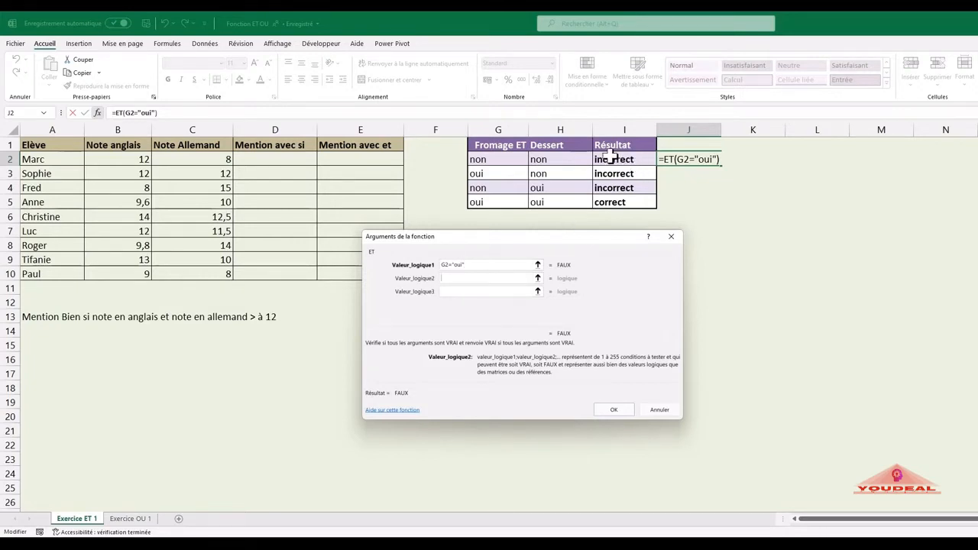
pyautogui.click(579, 158)
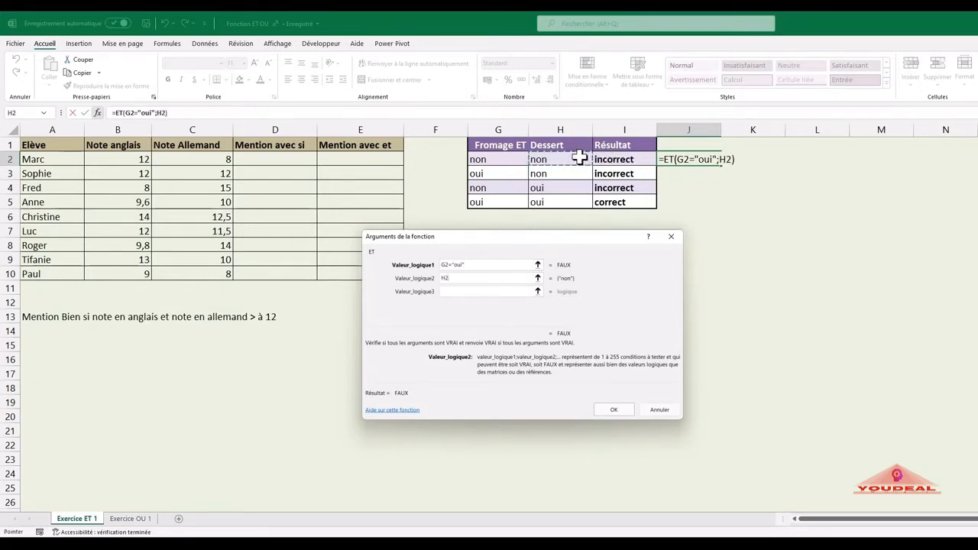
pyautogui.write('="')
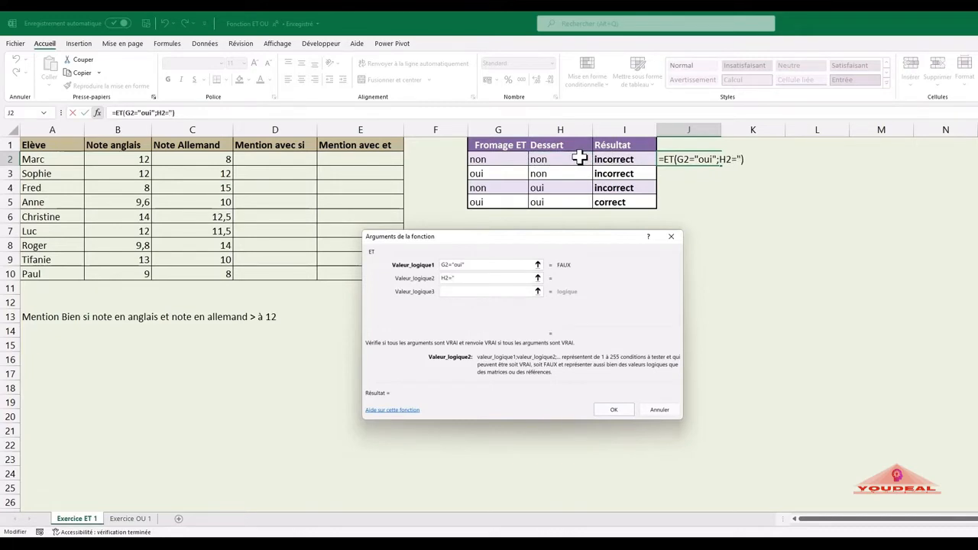
pyautogui.write('oui"')
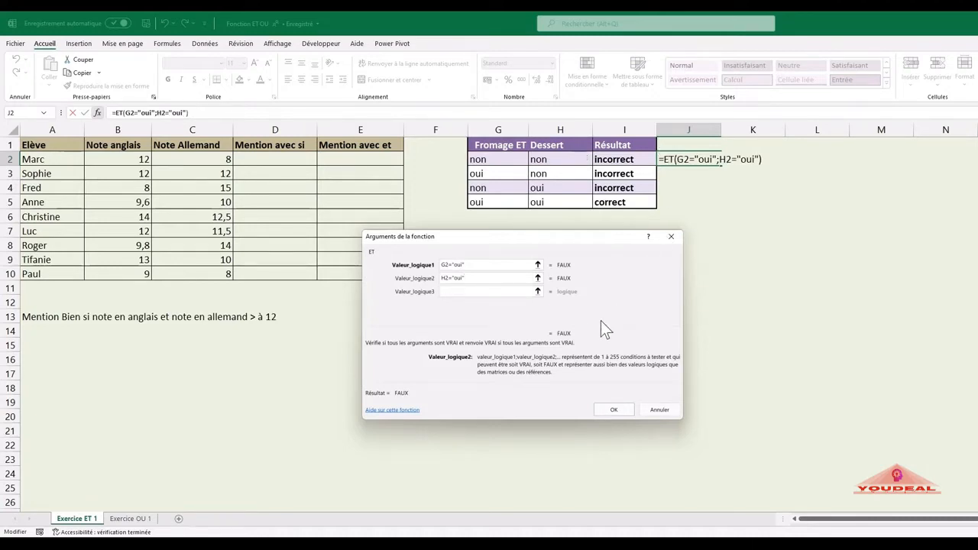
pyautogui.click(615, 409)
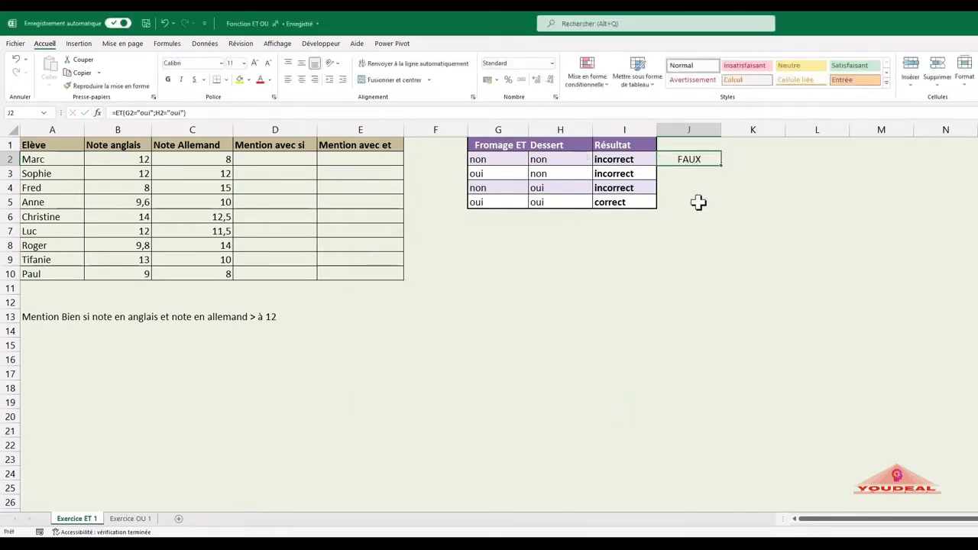
# Step: Copy the ET formula from J2 down to J5 and check it row by row
pyautogui.moveTo(721, 166); pyautogui.dragTo(727, 212)
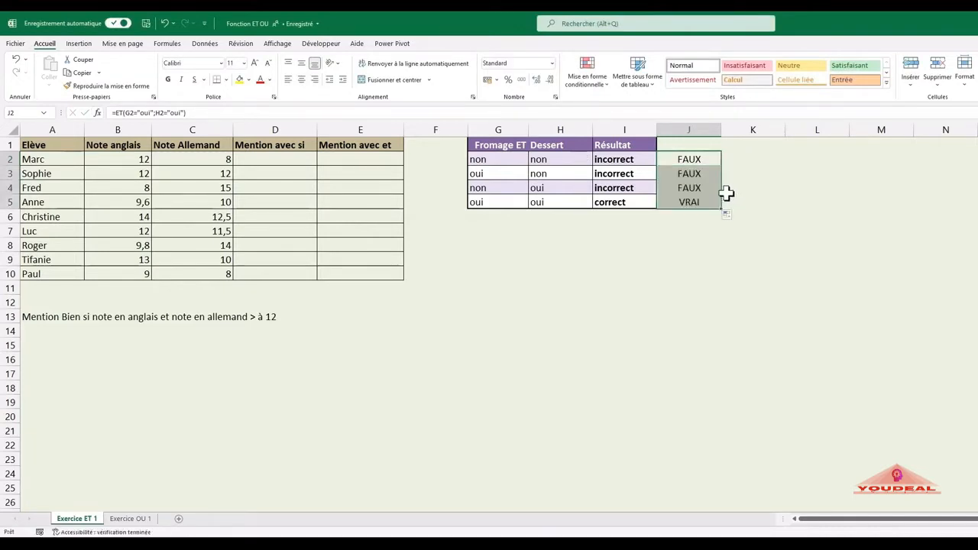
pyautogui.click(691, 158)
pyautogui.click(698, 174)
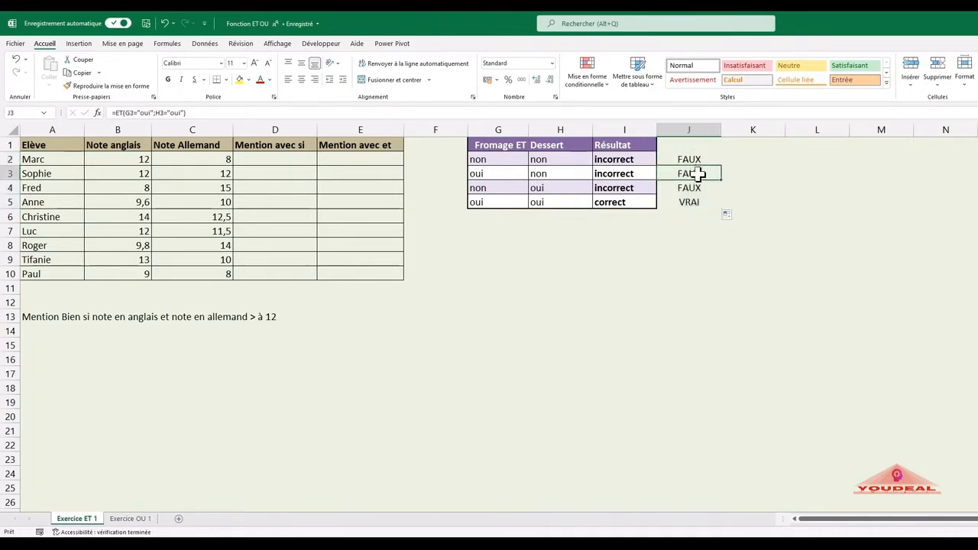
pyautogui.click(698, 185)
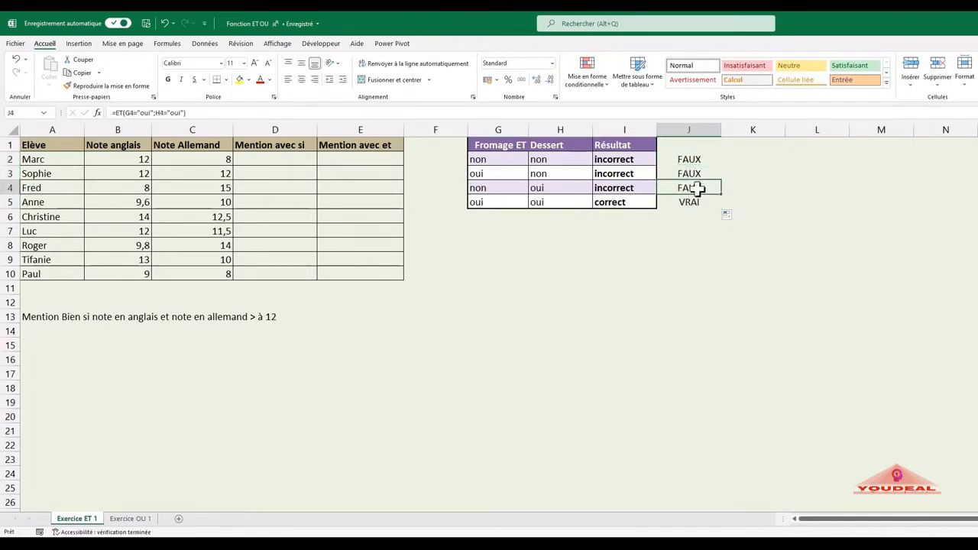
pyautogui.click(692, 201)
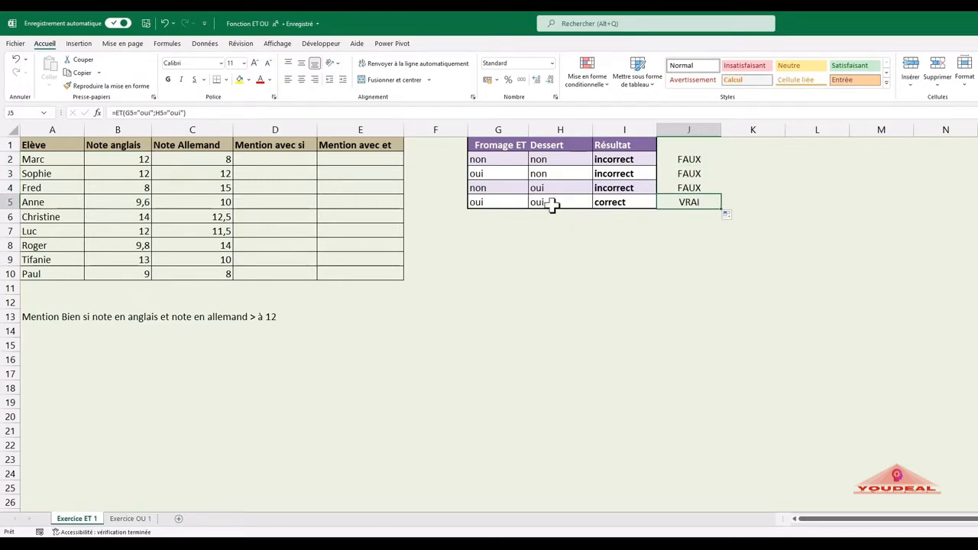
# Step: Start a SI formula in D2, under Mention avec si, with the logical test B2>12
pyautogui.click(284, 161)
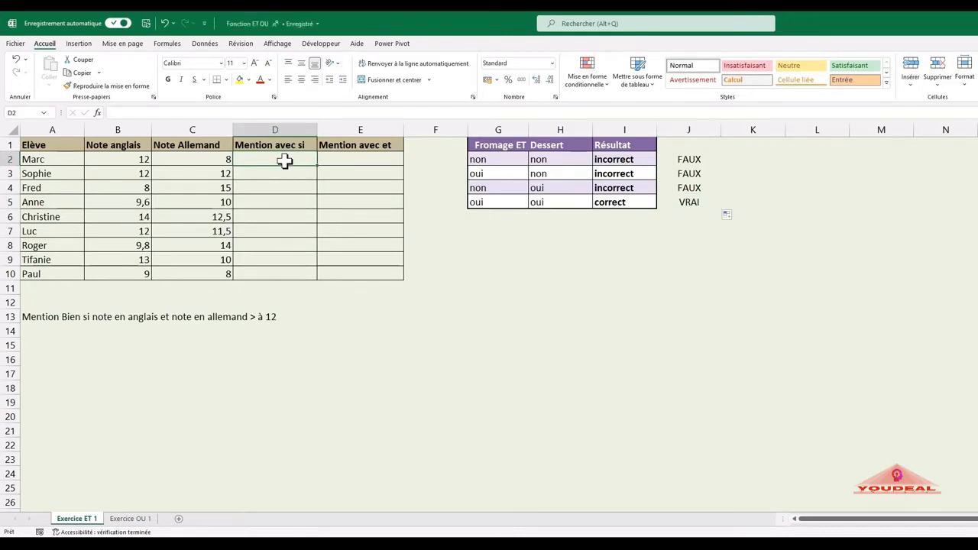
pyautogui.write('=si(')
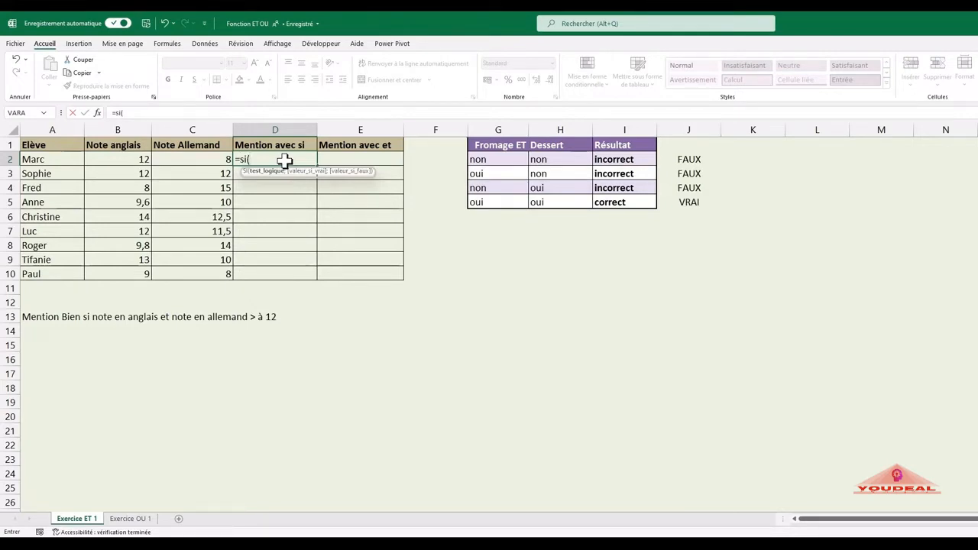
pyautogui.click(142, 160)
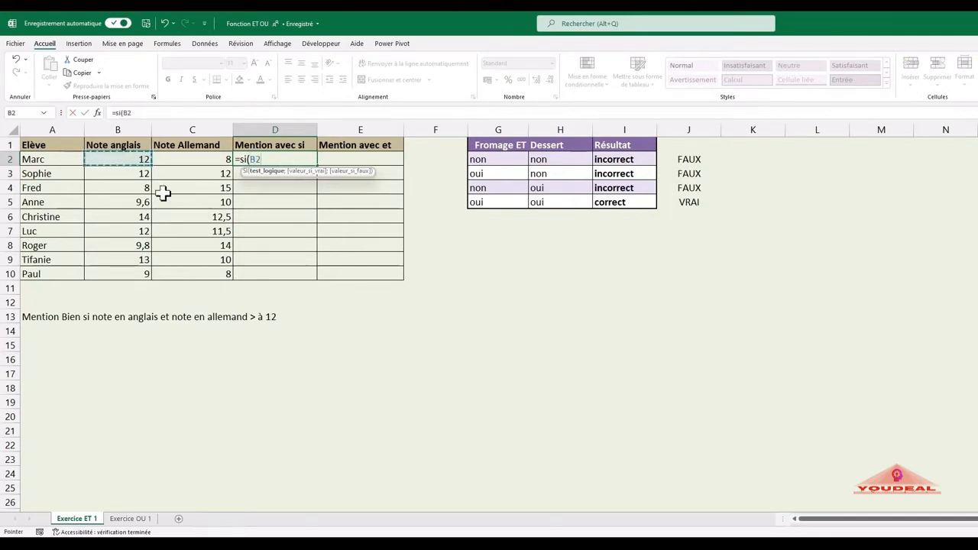
pyautogui.write('>12')
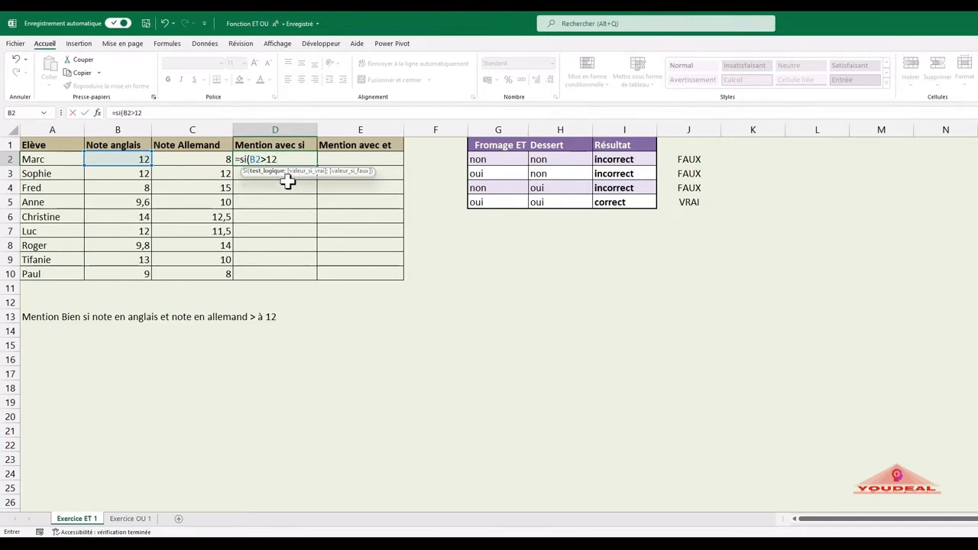
# Step: Nest a second SI as the value if true, testing C2>12 and returning "Bien"
pyautogui.write(';')
pyautogui.write('si(')
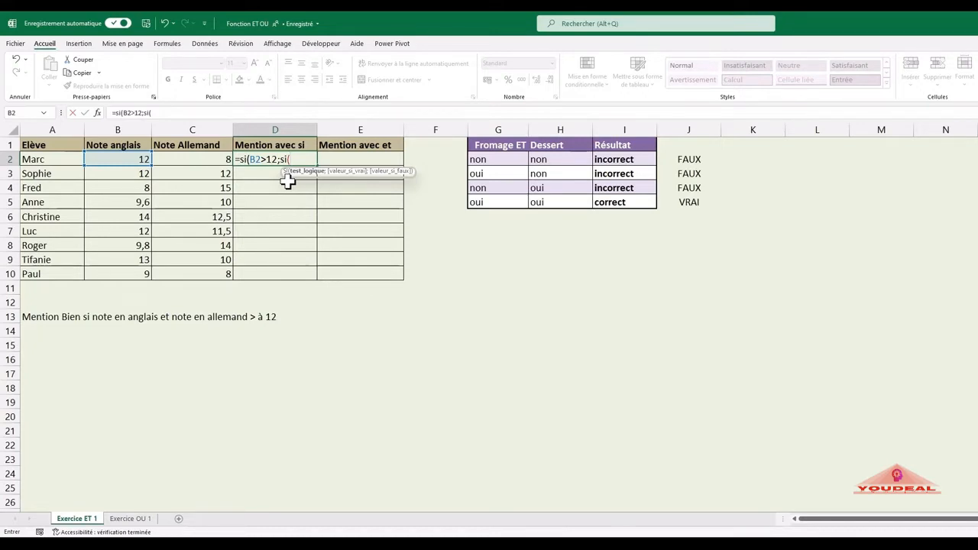
pyautogui.click(219, 159)
pyautogui.write('>12')
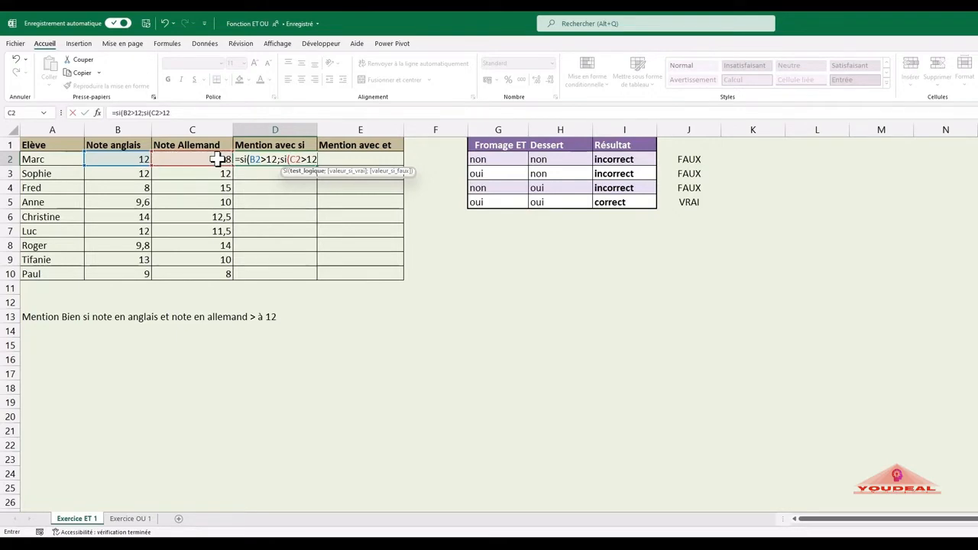
pyautogui.write(';')
pyautogui.write('"Bien"')
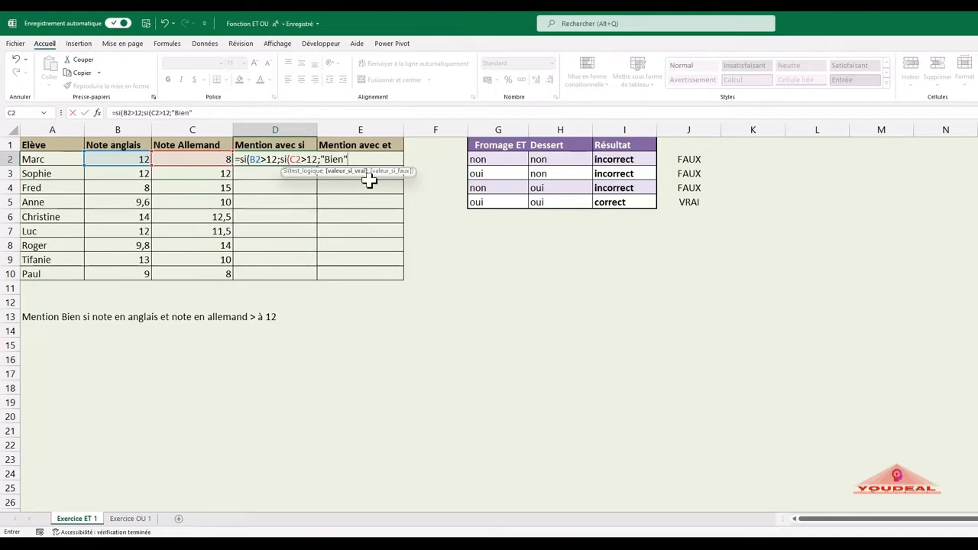
# Step: Add "Pas de mention" as the nested SI's value if false and close its parenthesis
pyautogui.write(';')
pyautogui.write('"')
pyautogui.write('Pas de mentio')
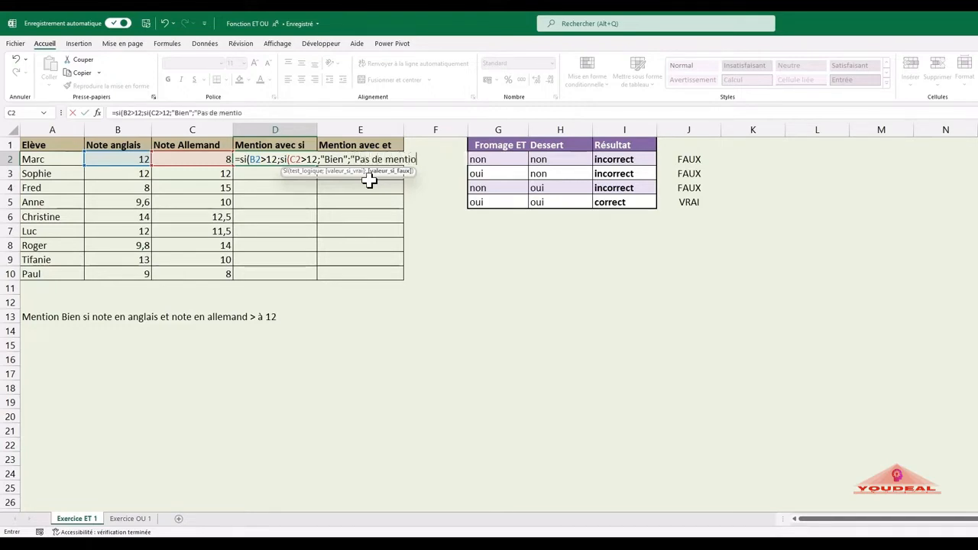
pyautogui.write('n"')
pyautogui.write(')')
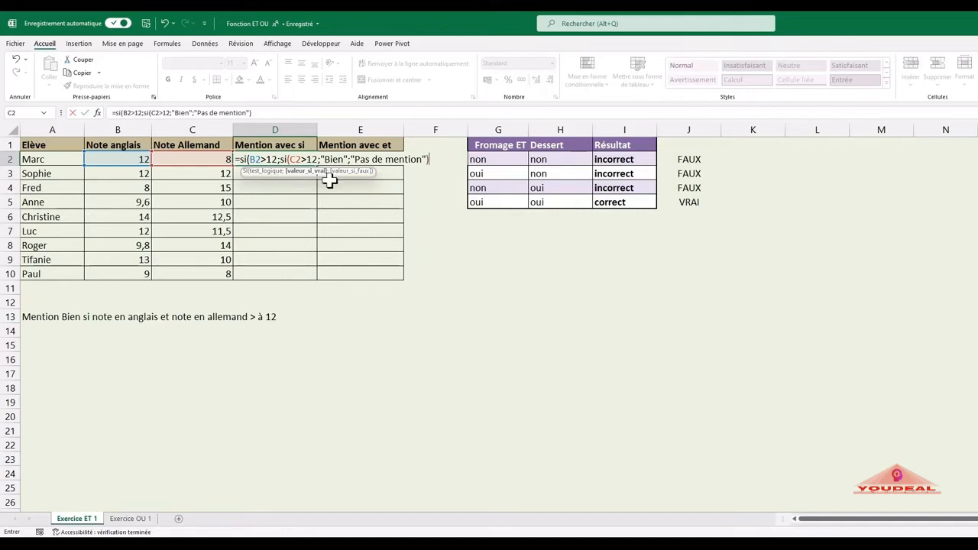
# Step: Add "Pas de mention" as the outer SI's value if false, close its parenthesis and enter the formula in D2
pyautogui.write(';')
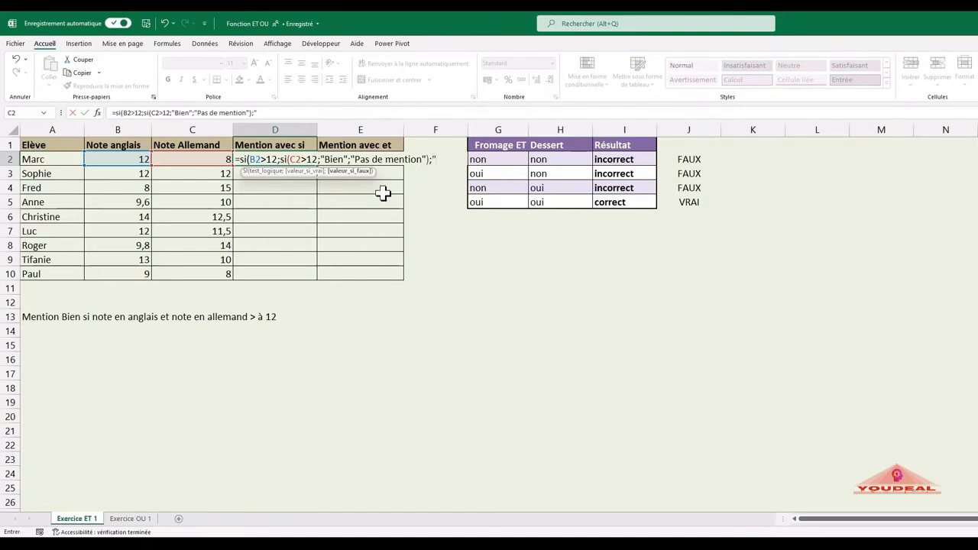
pyautogui.write('"Pas de men')
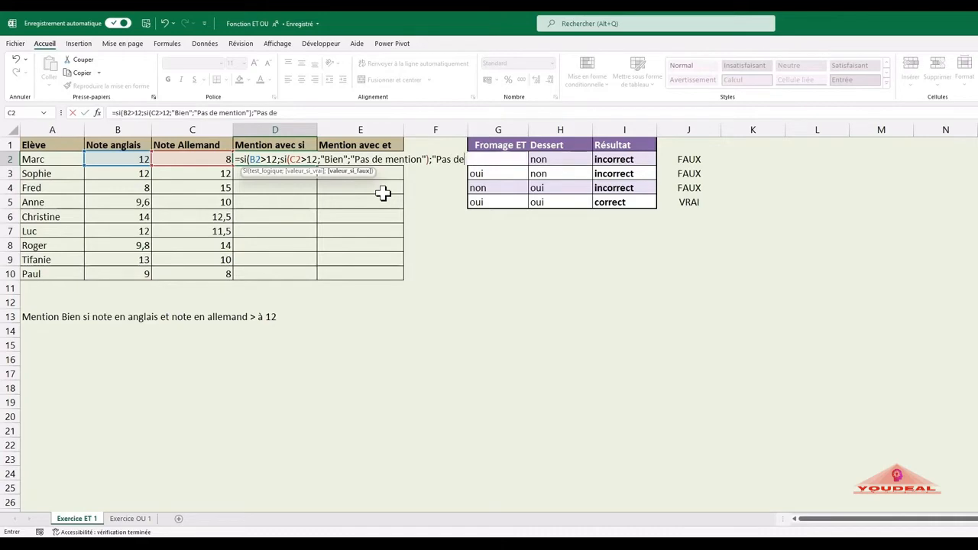
pyautogui.write('tion')
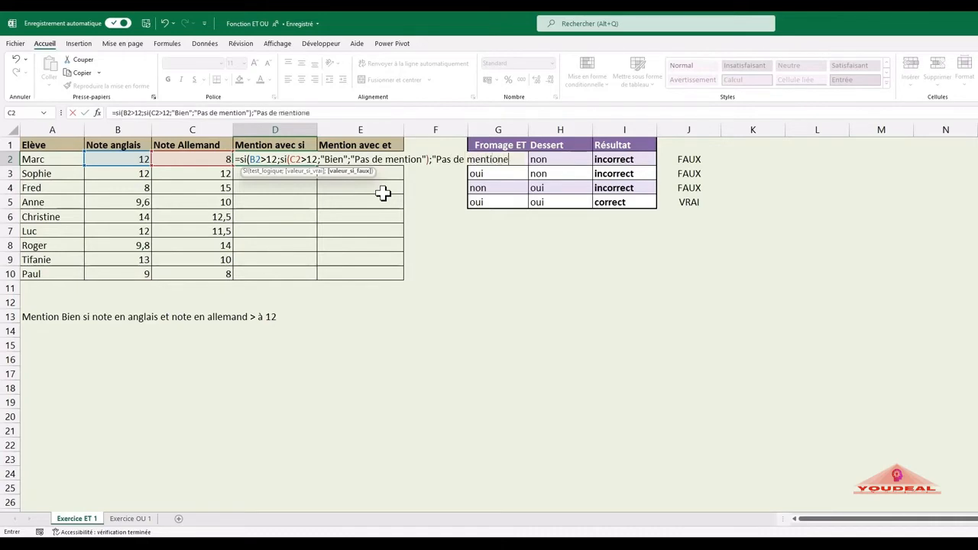
pyautogui.write('")')
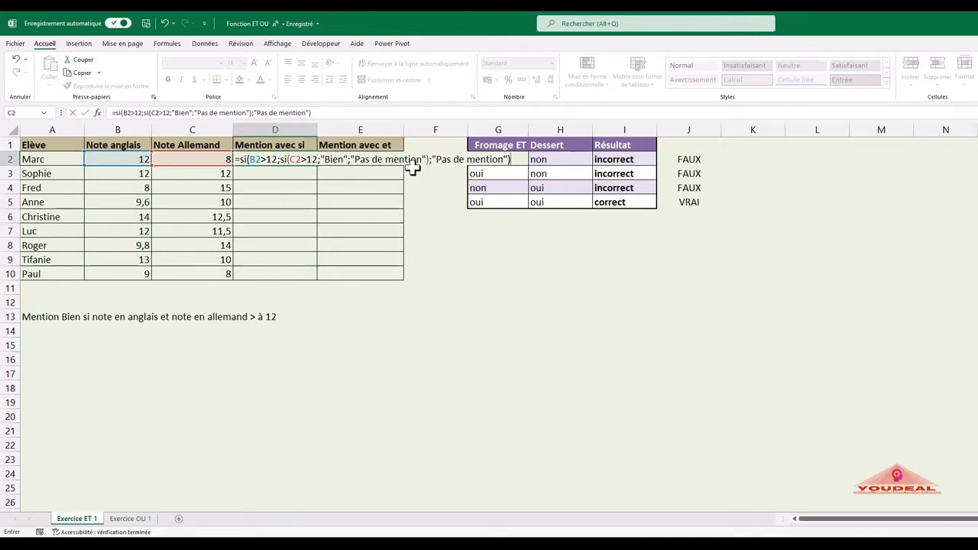
pyautogui.press('Return')
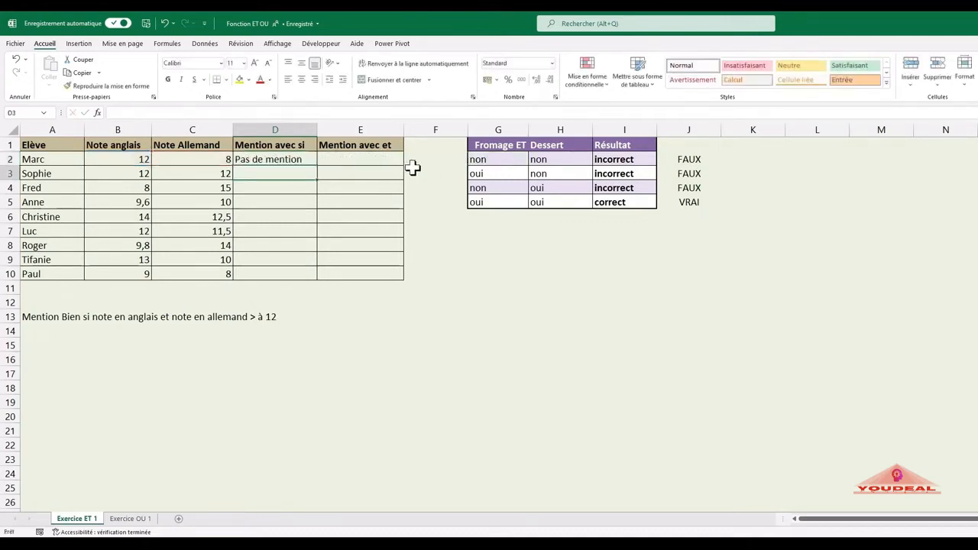
# Step: Copy the D2 formula down to D10 and check the mention in D6 against the grades in B6 and C6
pyautogui.click(309, 159)
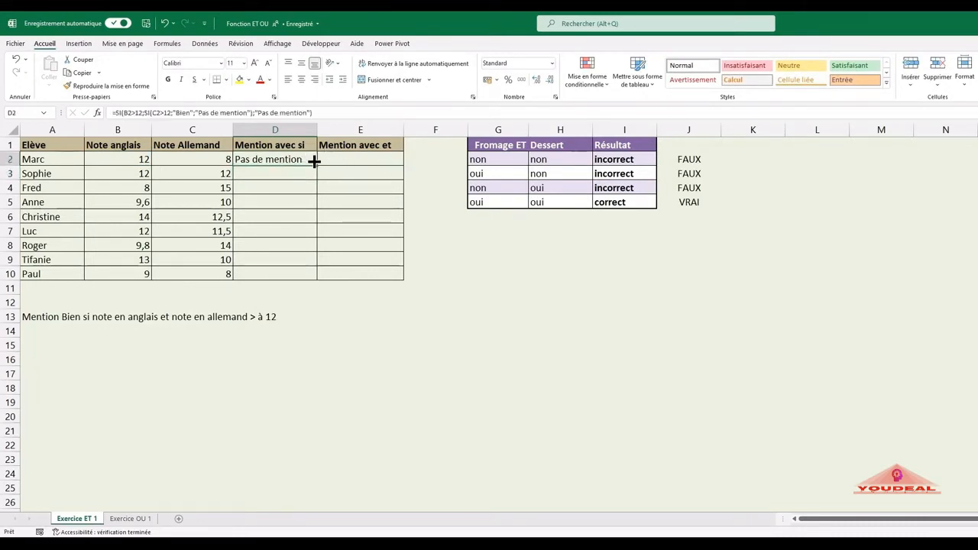
pyautogui.moveTo(313, 159); pyautogui.dragTo(316, 279)
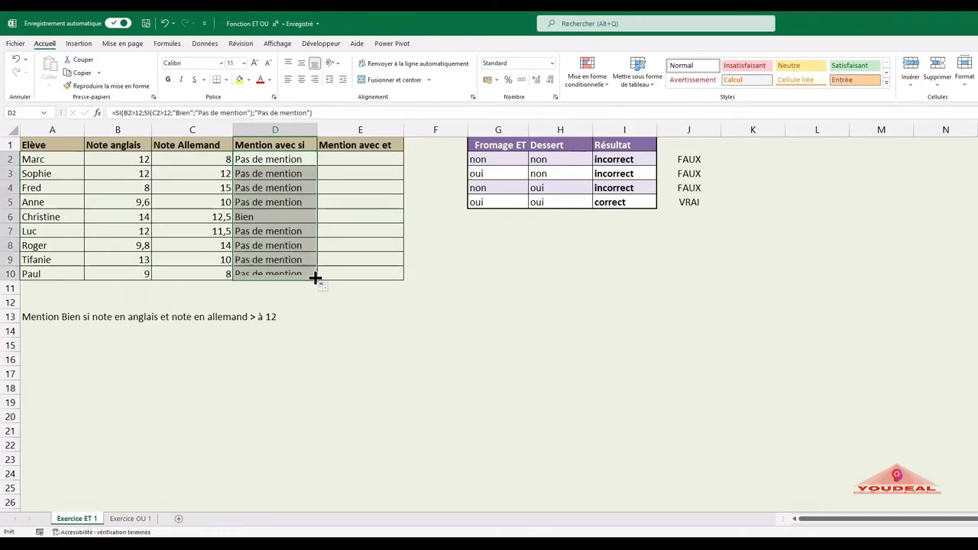
pyautogui.click(278, 217)
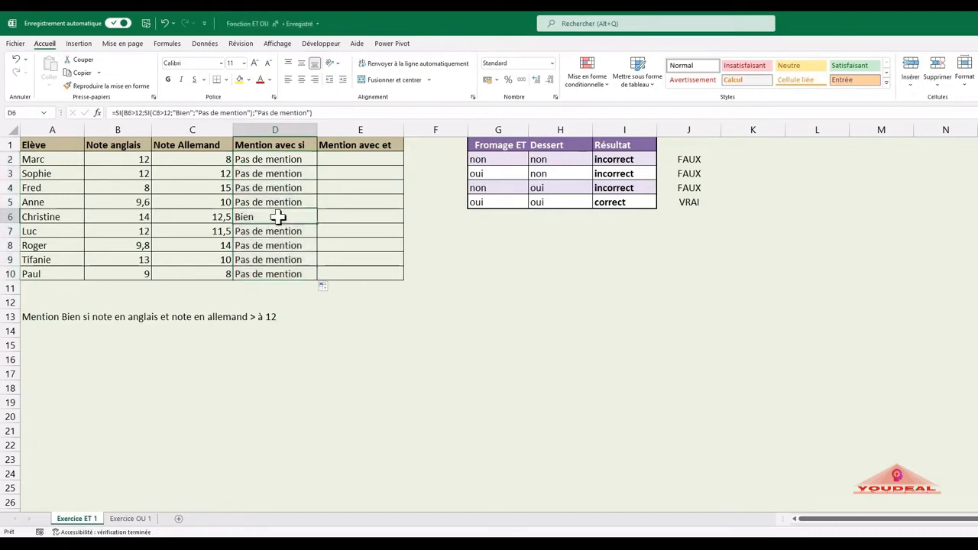
pyautogui.click(136, 218)
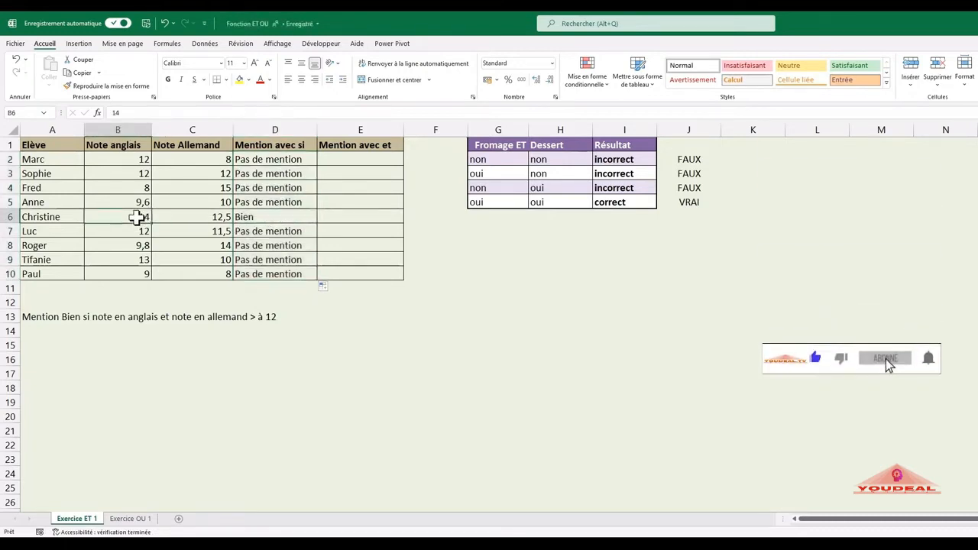
pyautogui.click(195, 217)
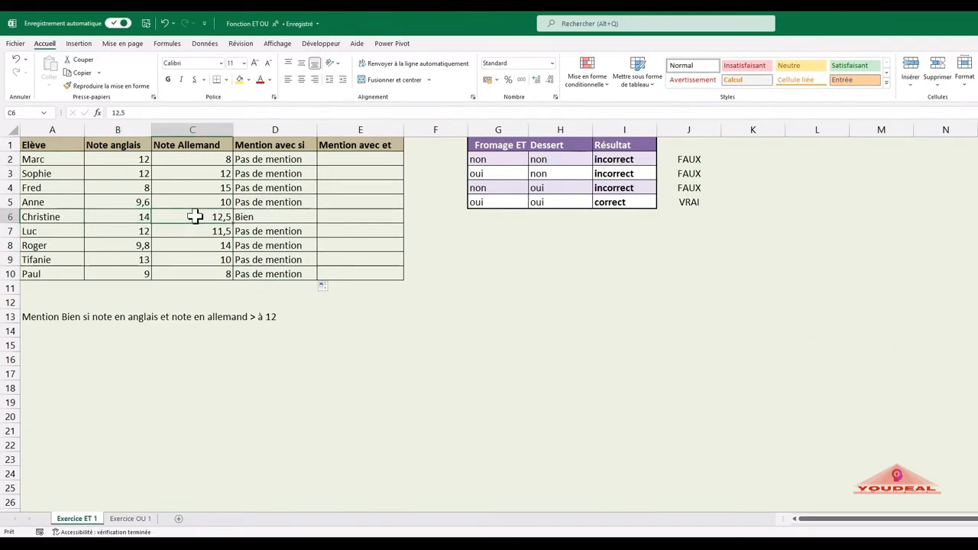
# Step: Test the nested SI formula by setting the German grade in C9 to 13, and restore it to 10
pyautogui.click(123, 258)
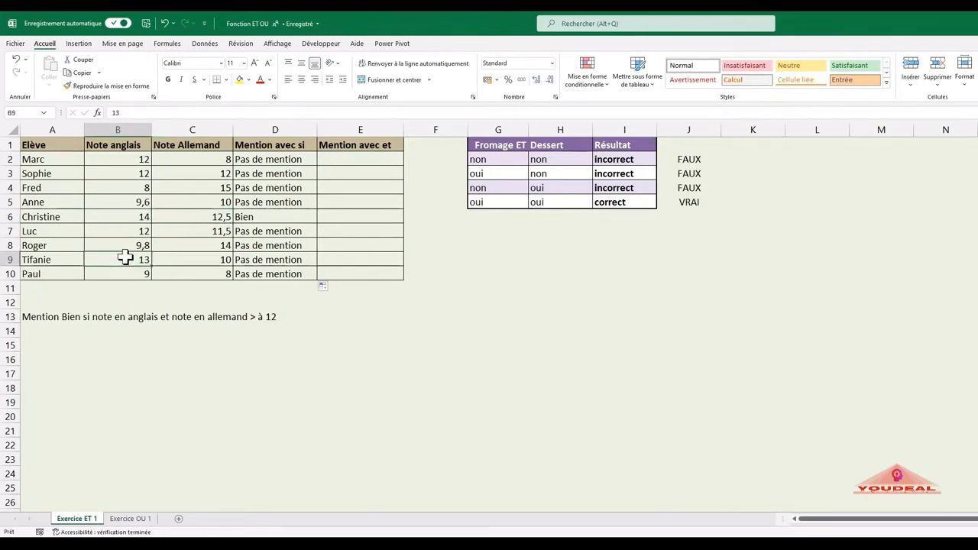
pyautogui.click(174, 261)
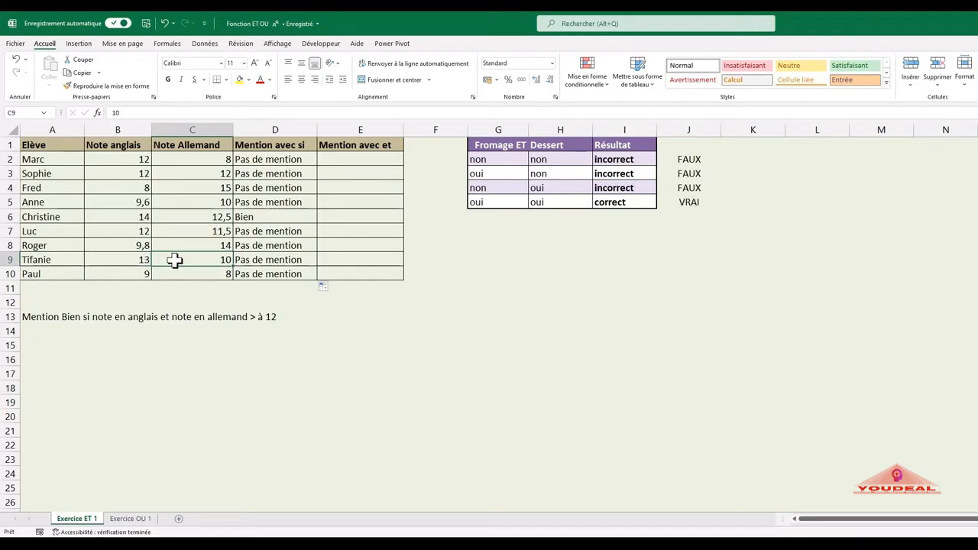
pyautogui.write('13')
pyautogui.press('Return')
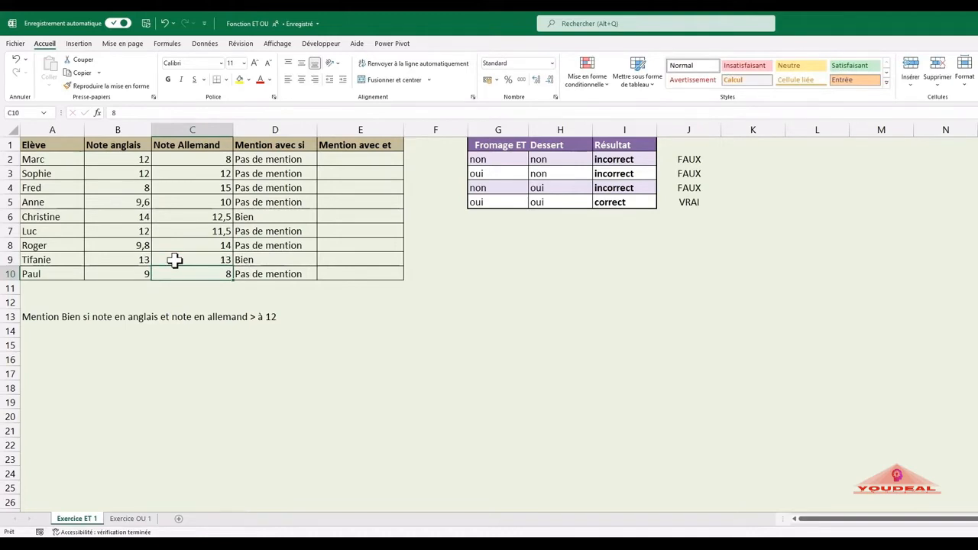
pyautogui.click(175, 260)
pyautogui.write('10')
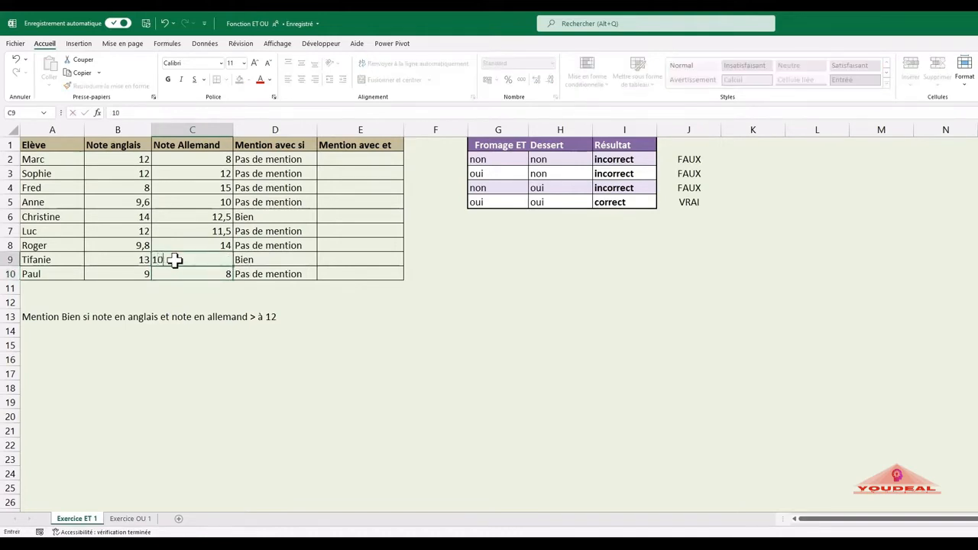
pyautogui.press('Return')
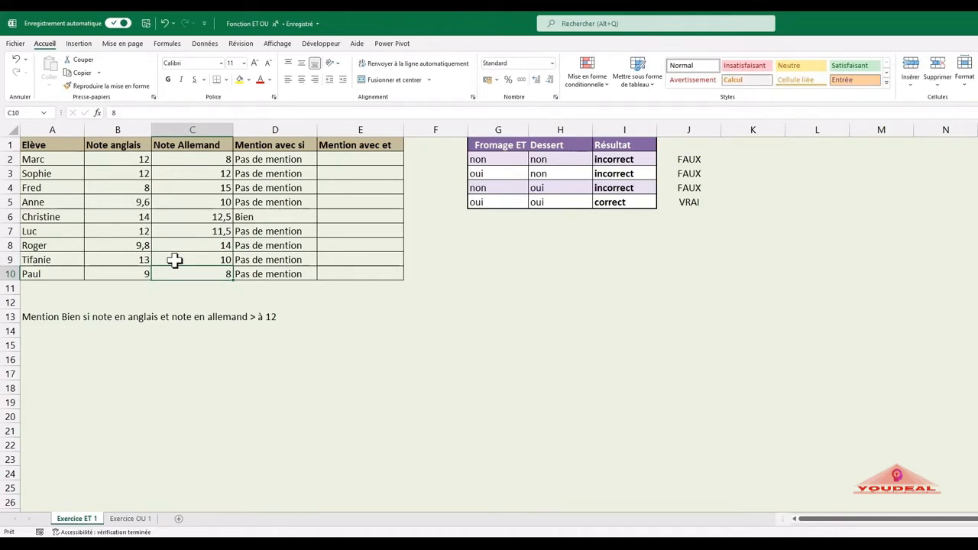
# Step: Start a SI formula in E2, under Mention avec et, with the logical test ET(B2>12;C2>12)
pyautogui.click(336, 157)
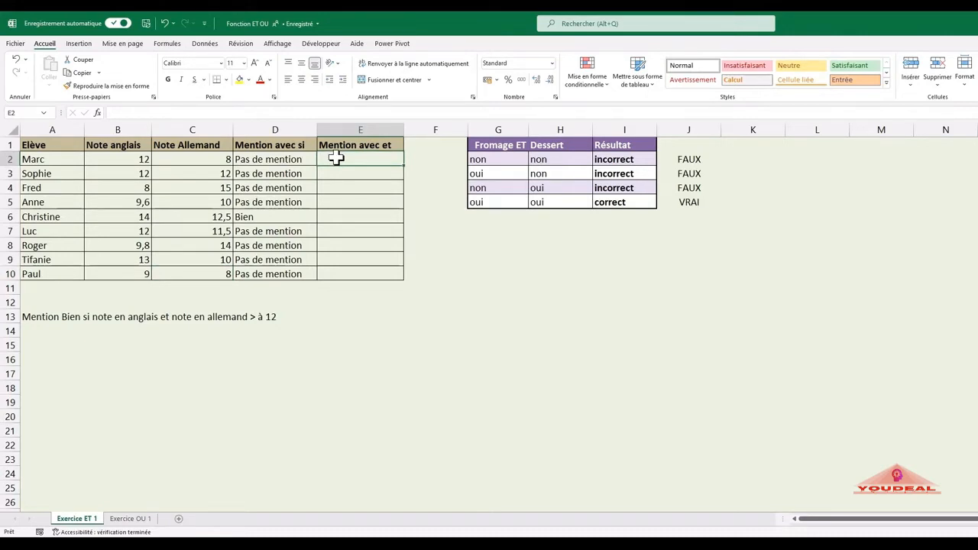
pyautogui.write('=si(')
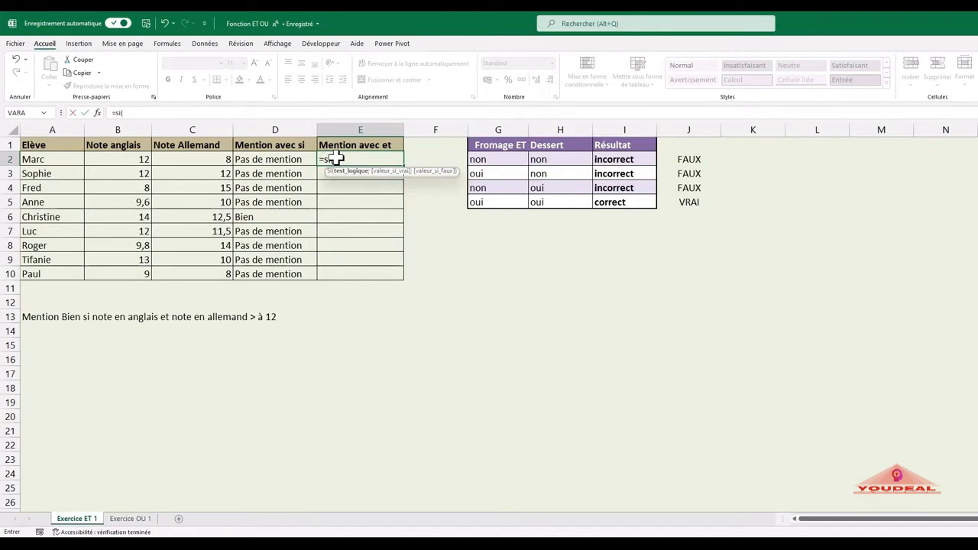
pyautogui.write('et')
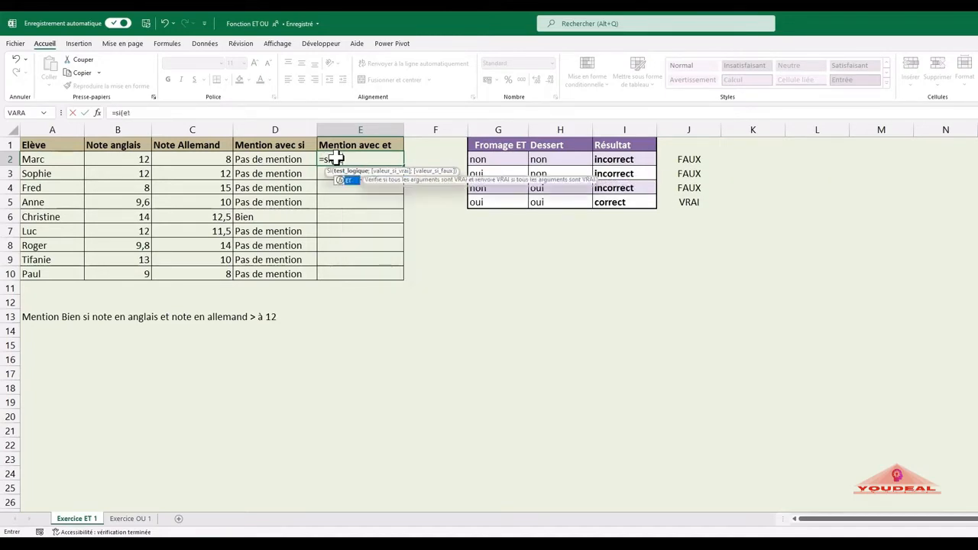
pyautogui.write('(')
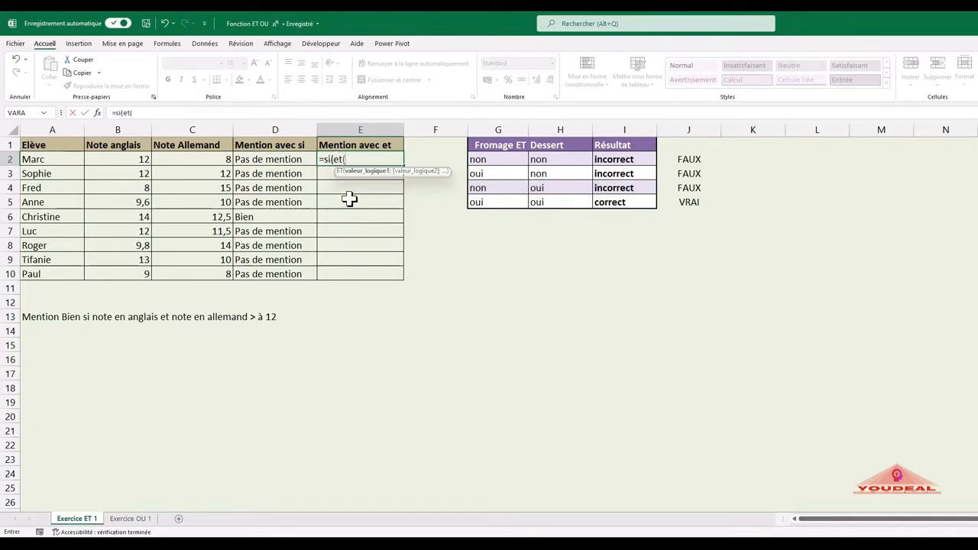
pyautogui.click(138, 160)
pyautogui.write('>')
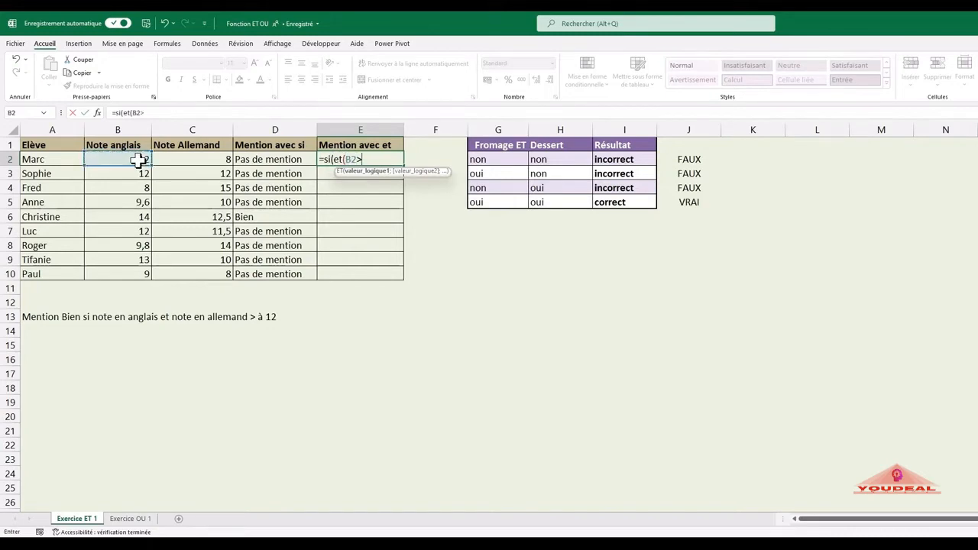
pyautogui.write('12;')
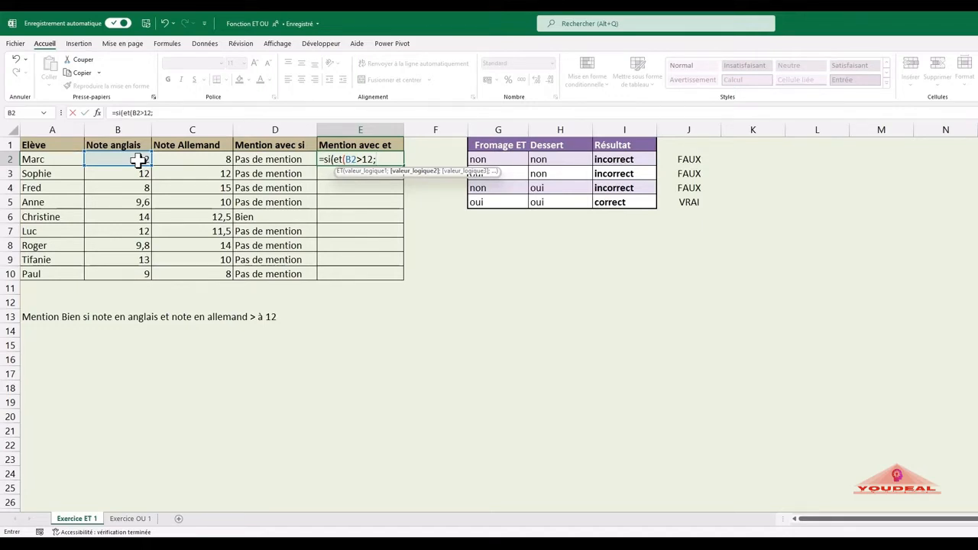
pyautogui.click(188, 158)
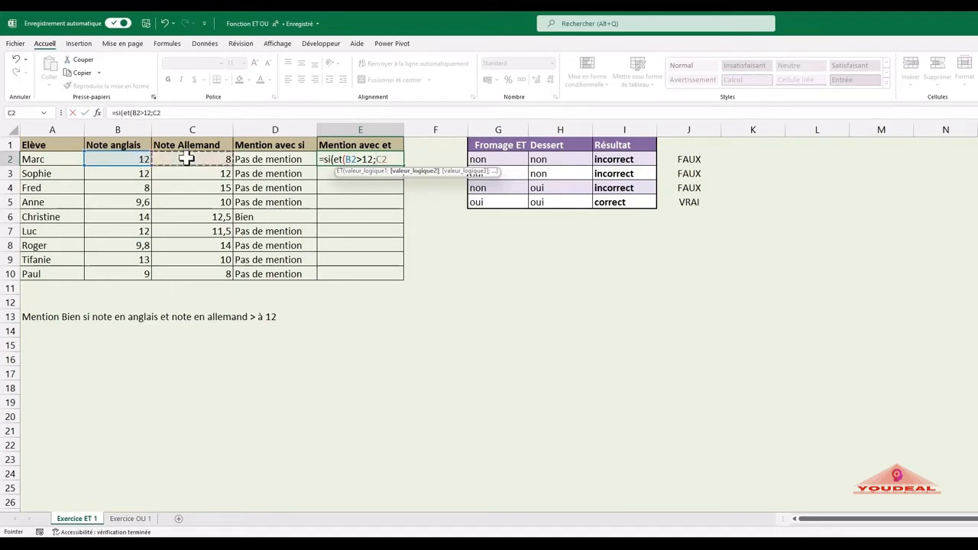
pyautogui.write('>12')
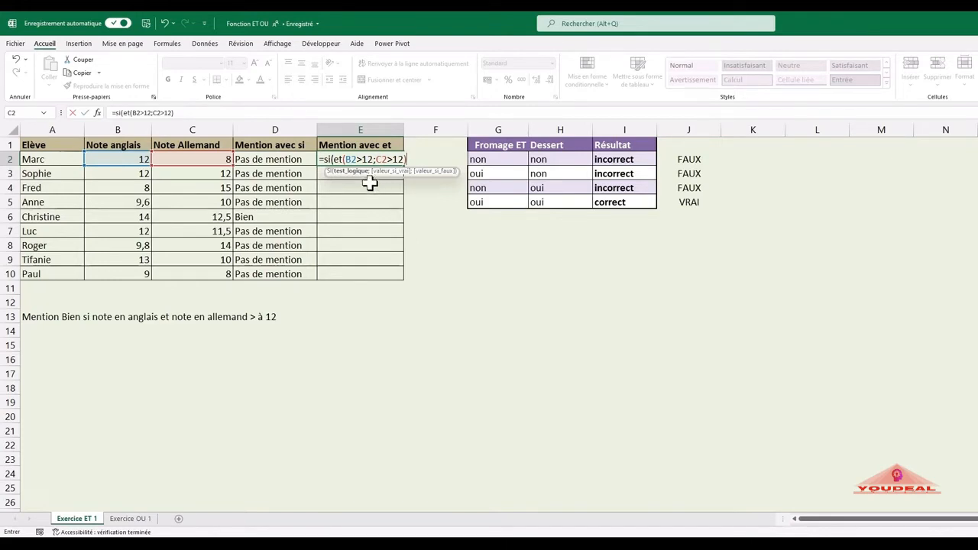
# Step: Add "Bien" as the value if true of the SI formula in E2
pyautogui.write(';"Bien"')
pyautogui.write(';"')
# Step: Add "Pas de mention" as the value if false, close the parenthesis and enter the formula in E2
pyautogui.write('3pas')
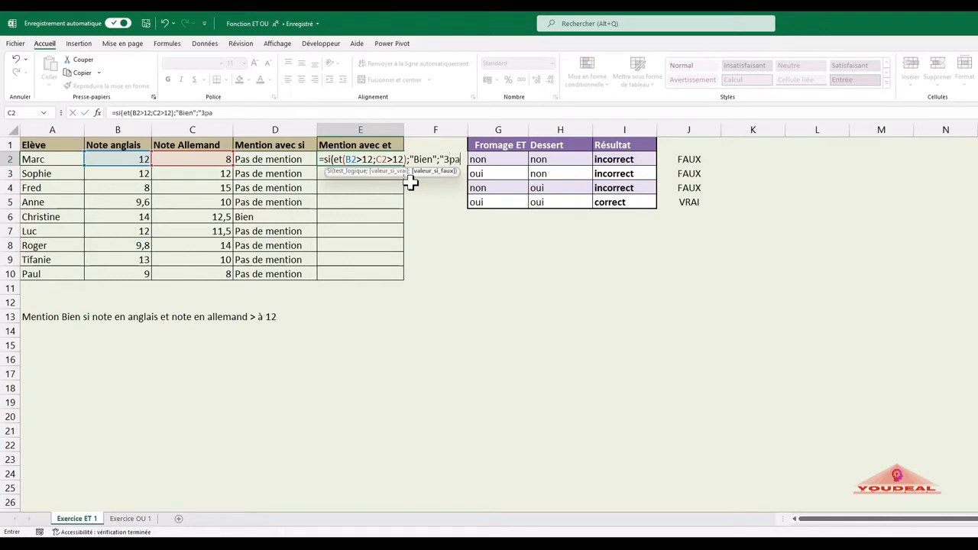
pyautogui.press('BackSpace')
pyautogui.press('BackSpace')
pyautogui.press('BackSpace')
pyautogui.press('BackSpace')
pyautogui.write('Pas d')
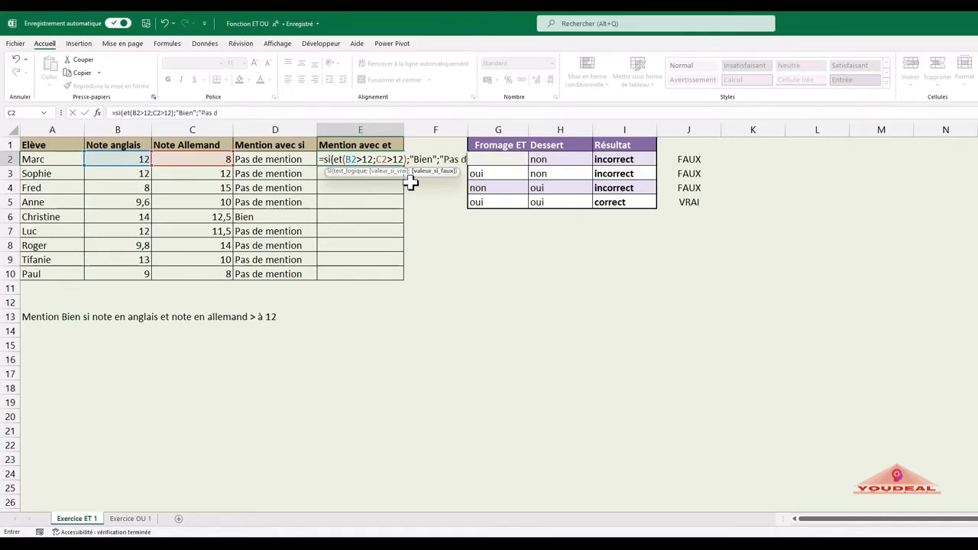
pyautogui.write('e mention")')
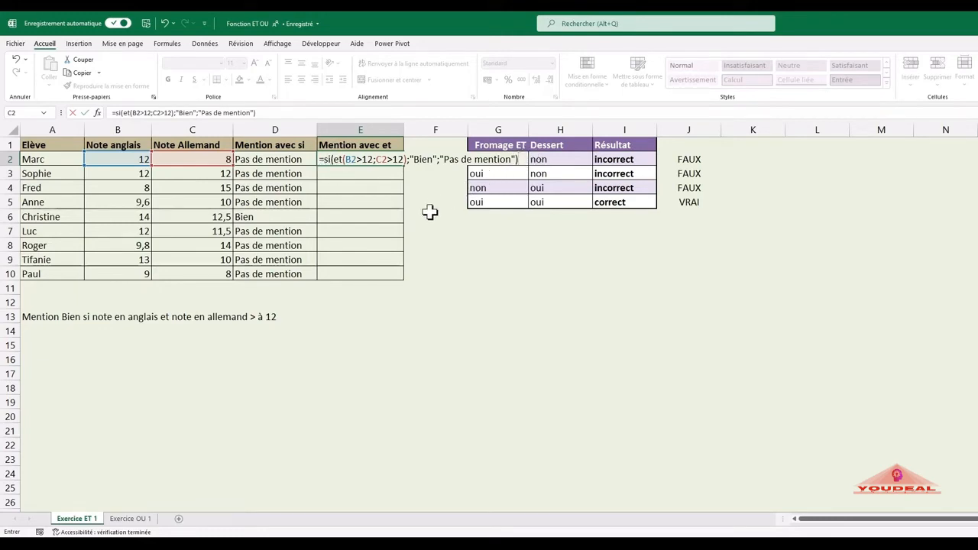
pyautogui.press('Return')
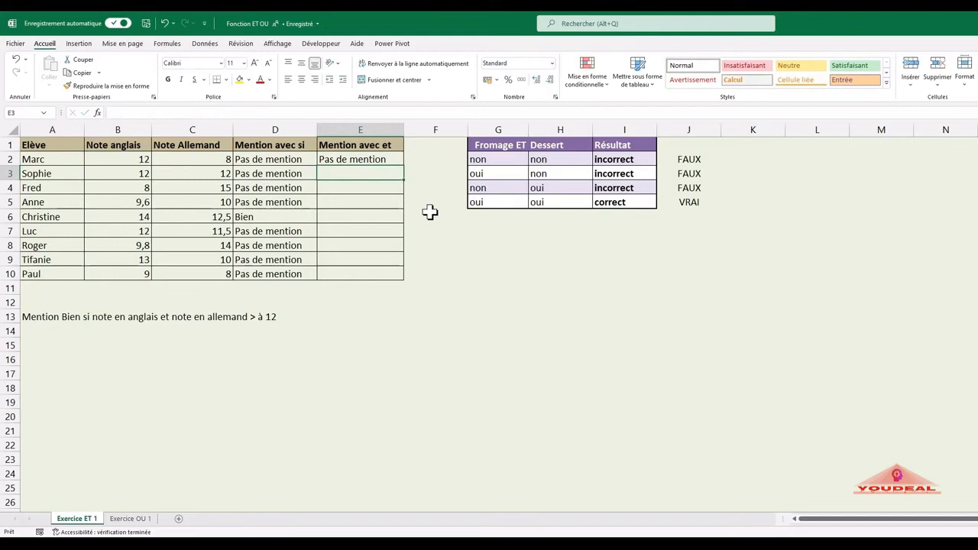
# Step: Copy the E2 formula down to E10 and compare its mentions with those in column D
pyautogui.click(380, 159)
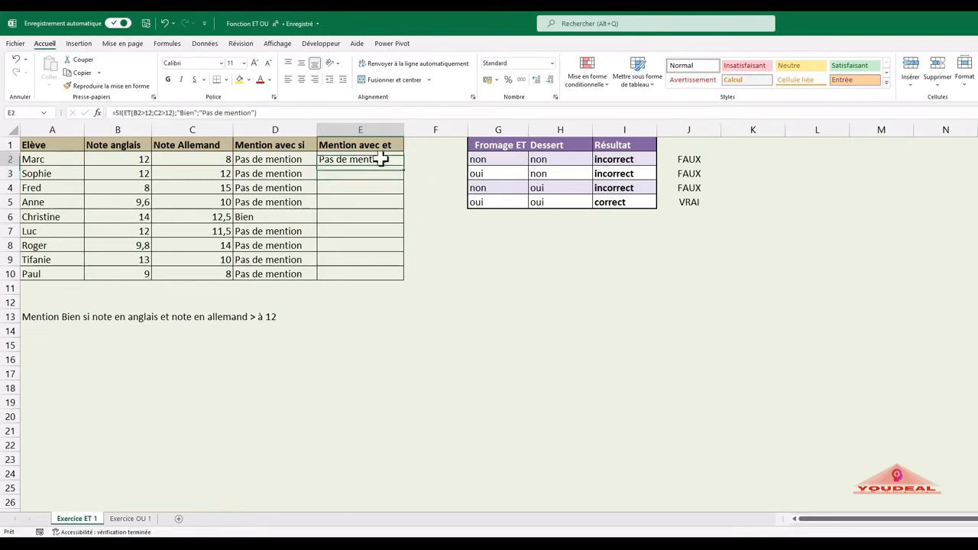
pyautogui.moveTo(408, 167); pyautogui.dragTo(398, 276)
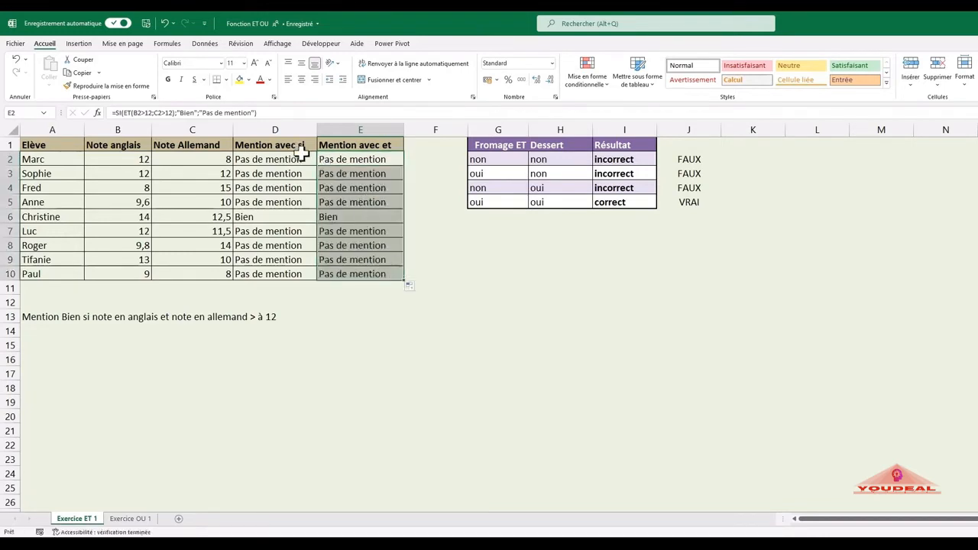
pyautogui.click(291, 230)
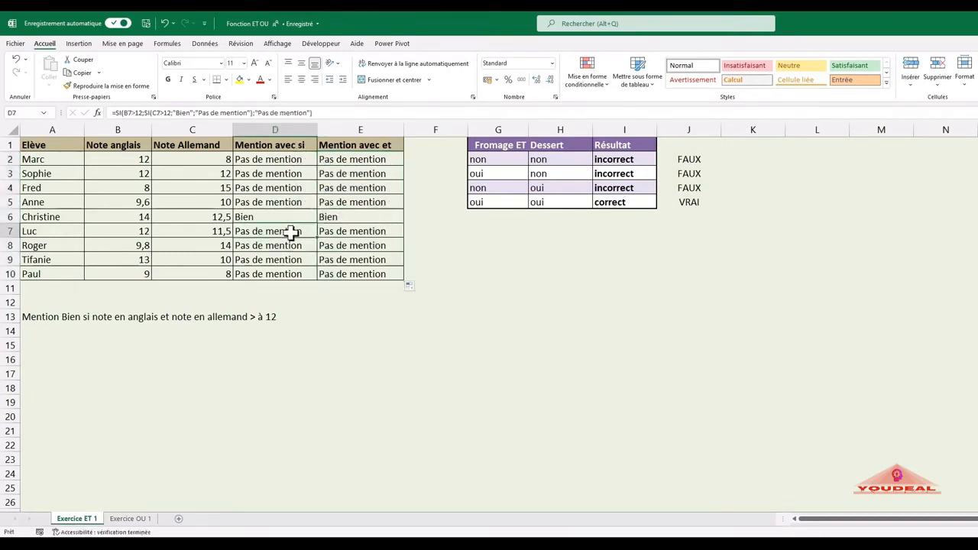
# Step: Test both mention columns by setting the German grade in C9 to 13, and restore it to 10
pyautogui.click(211, 260)
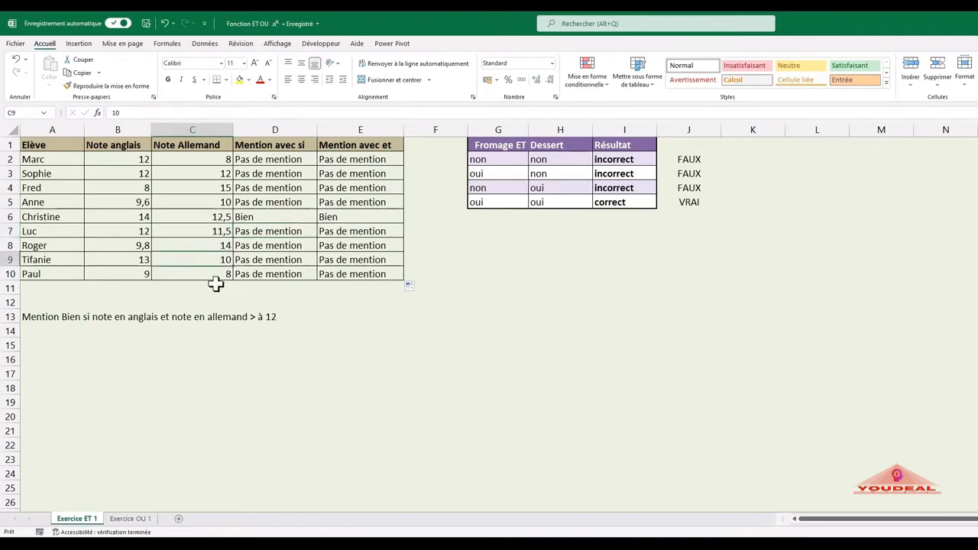
pyautogui.write('13')
pyautogui.press('Return')
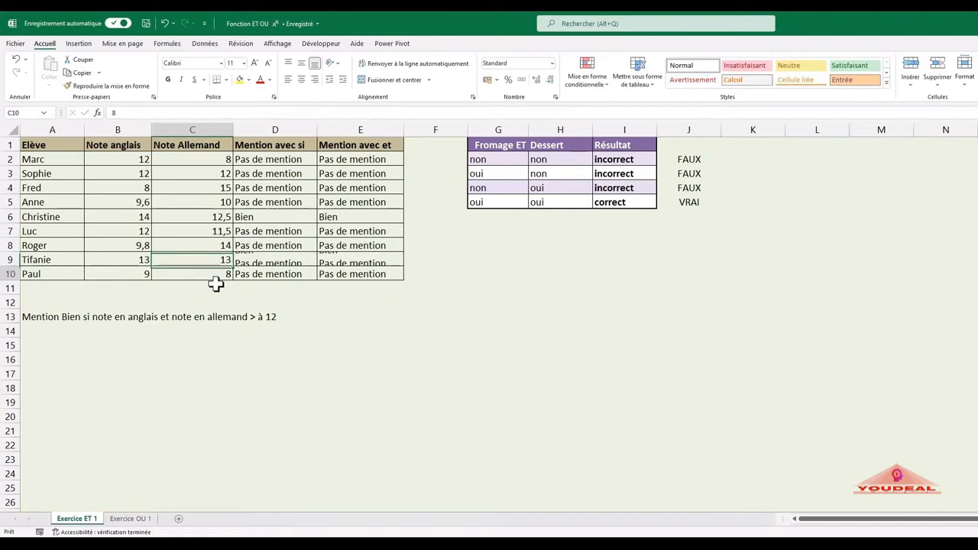
pyautogui.press('Up')
pyautogui.write('10')
pyautogui.press('Return')
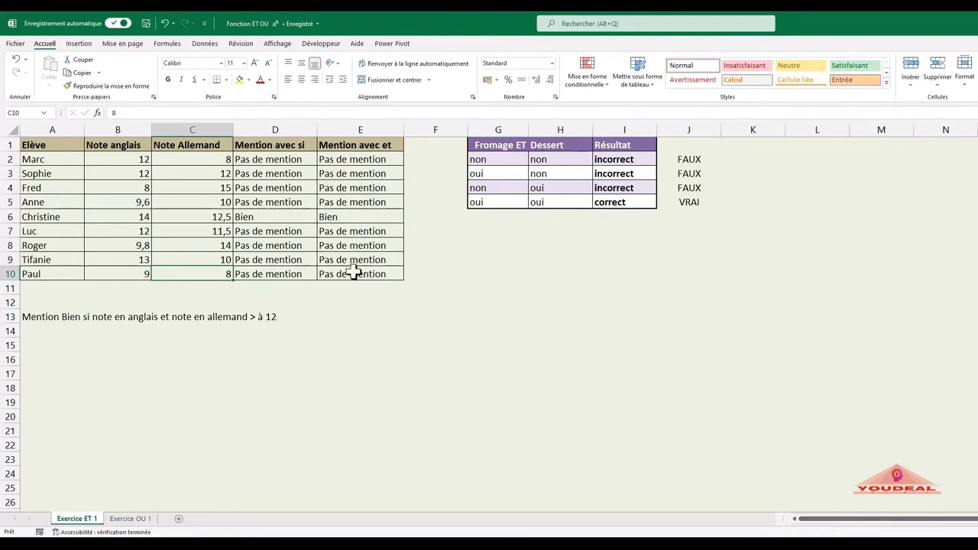
# Step: Review the ET formula in J5 and the nested SI(ET) formula in E10 without changing them
pyautogui.click(690, 201)
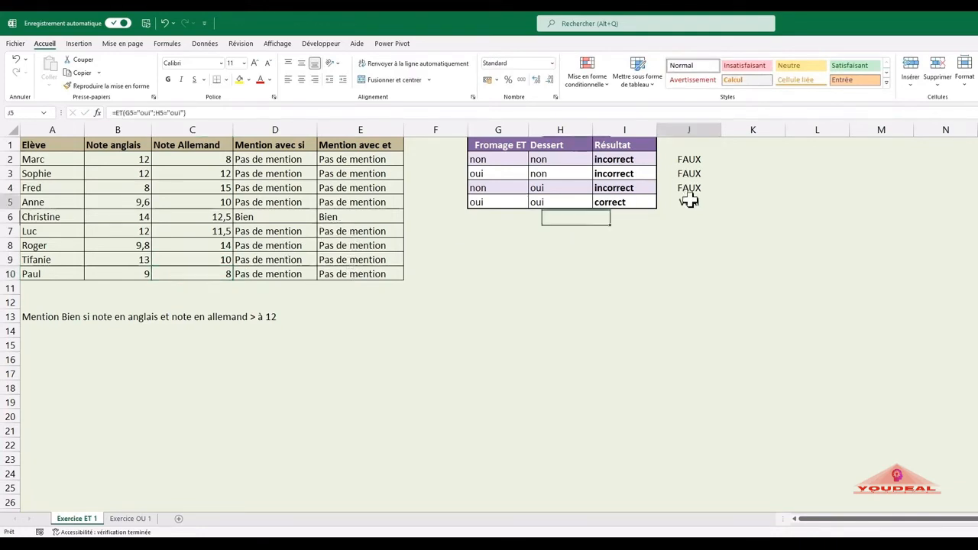
pyautogui.doubleClick(689, 200)
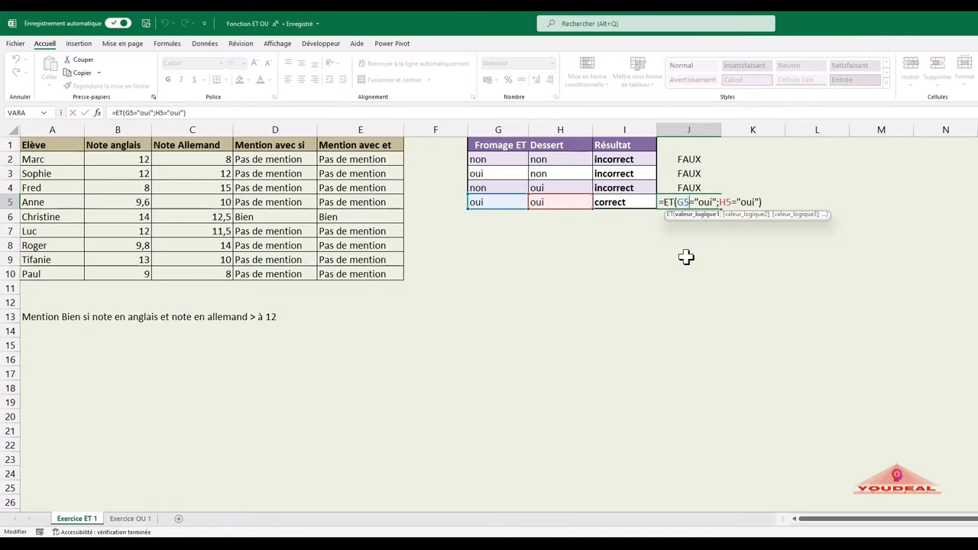
pyautogui.press('Return')
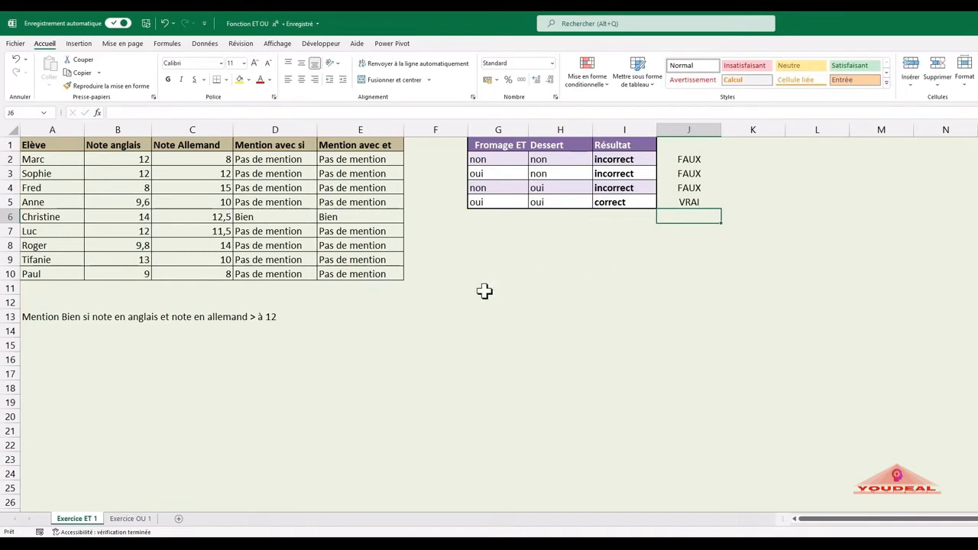
pyautogui.doubleClick(372, 274)
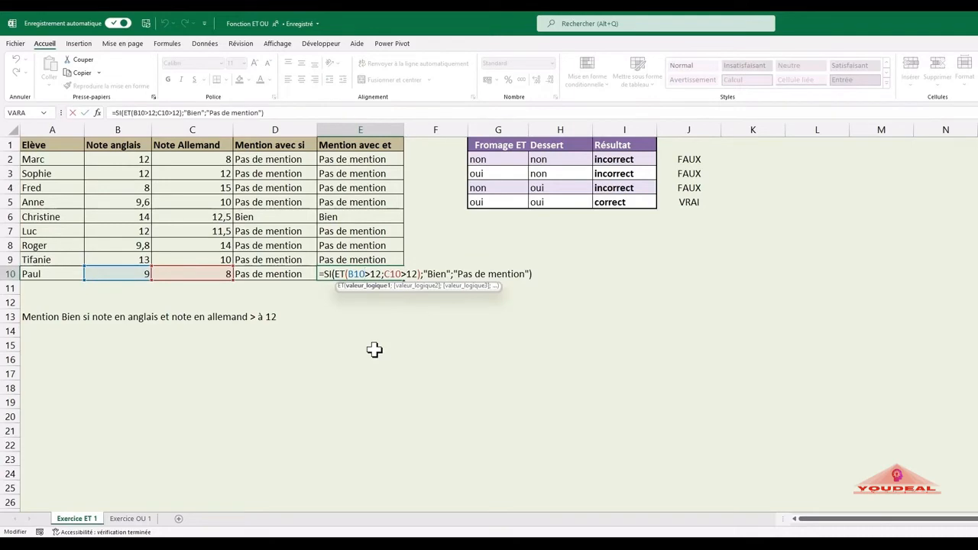
pyautogui.press('Return')
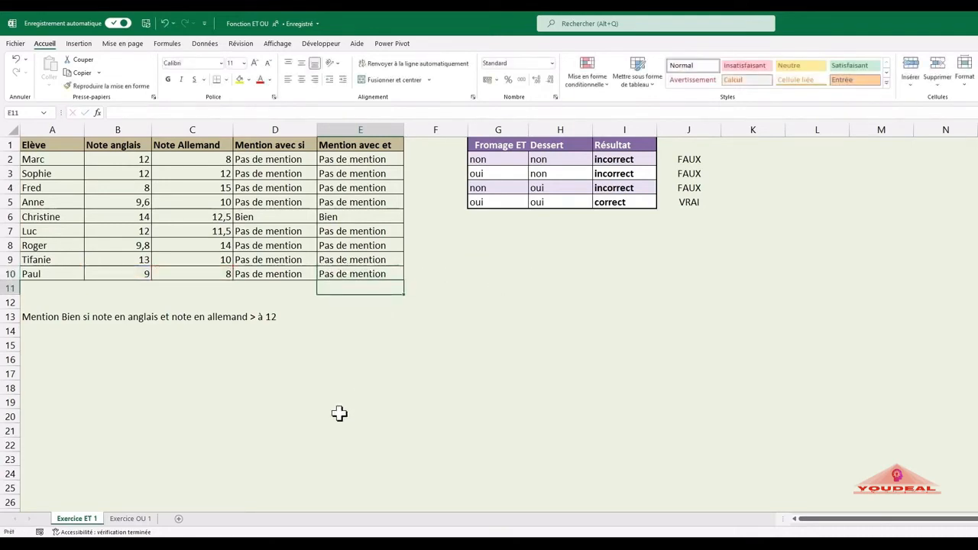
# Step: On the Exercice OU 1 sheet, enter "incorrect" in H2 as the result for the non/non row
pyautogui.click(147, 522)
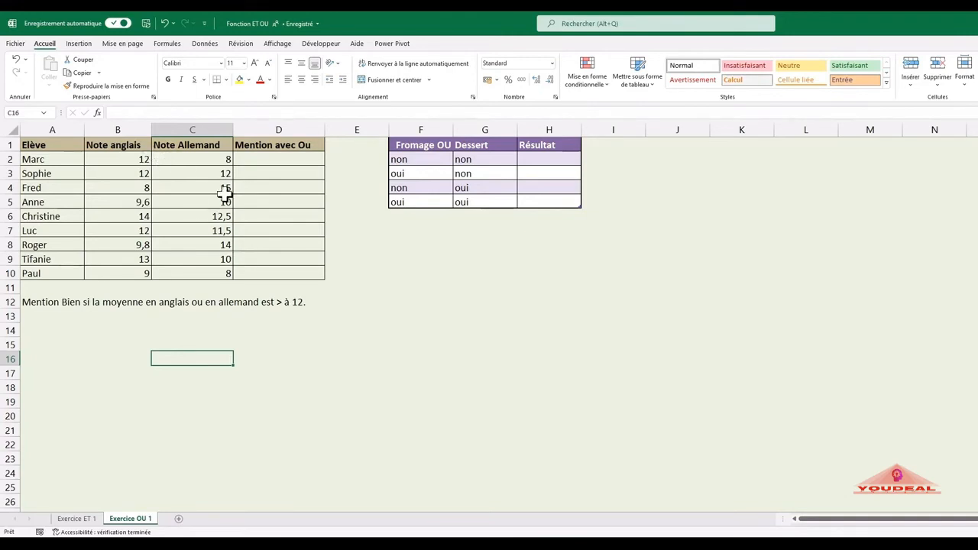
pyautogui.click(545, 159)
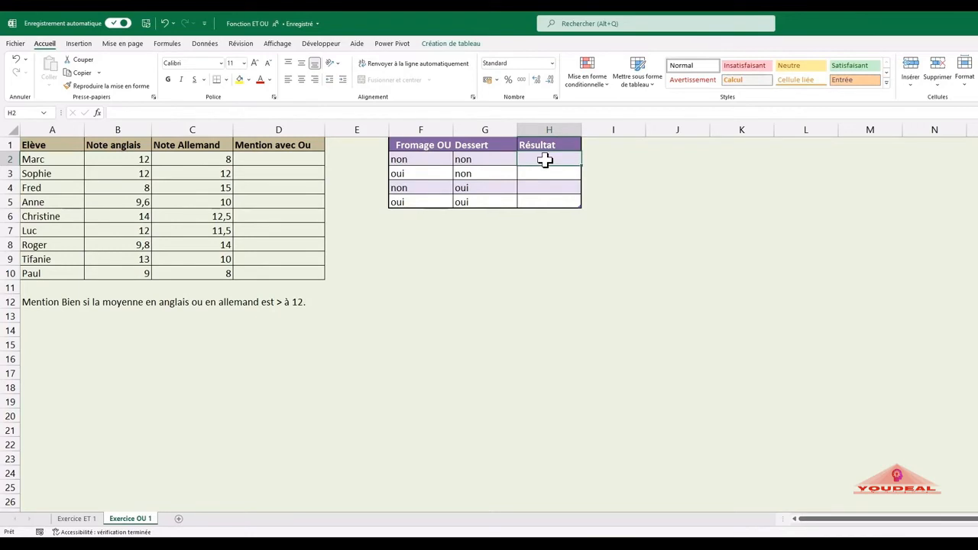
pyautogui.write('c')
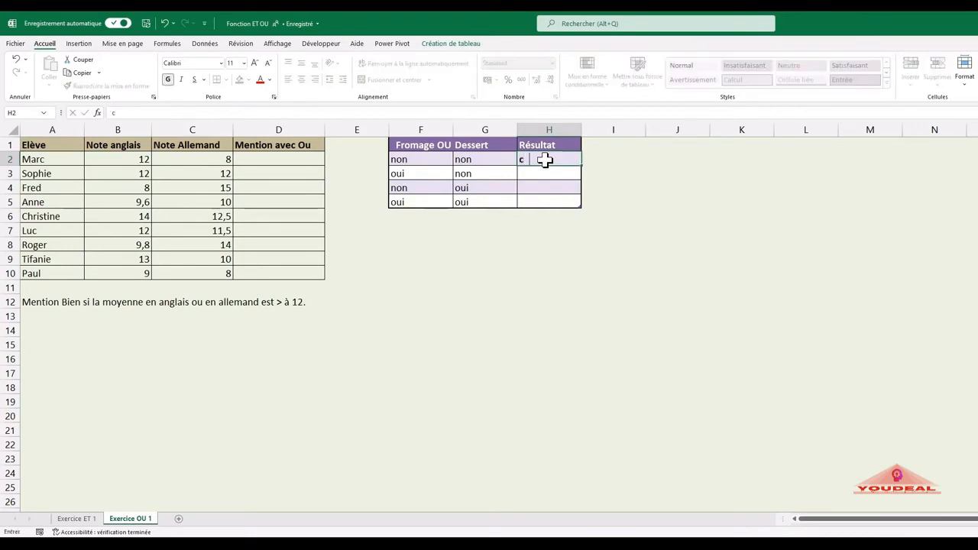
pyautogui.write('orre')
pyautogui.press('BackSpace')
pyautogui.press('BackSpace')
pyautogui.press('BackSpace')
pyautogui.press('BackSpace')
pyautogui.press('BackSpace')
pyautogui.write('Incorrect')
pyautogui.press('Return')
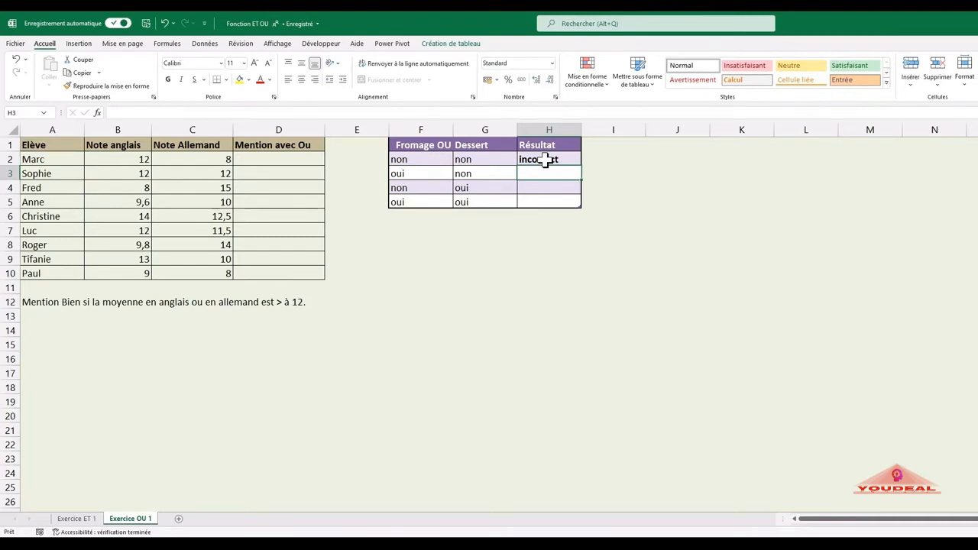
# Step: Fill the three remaining Résultat cells, H3 to H5, with "correct"
pyautogui.write('correct')
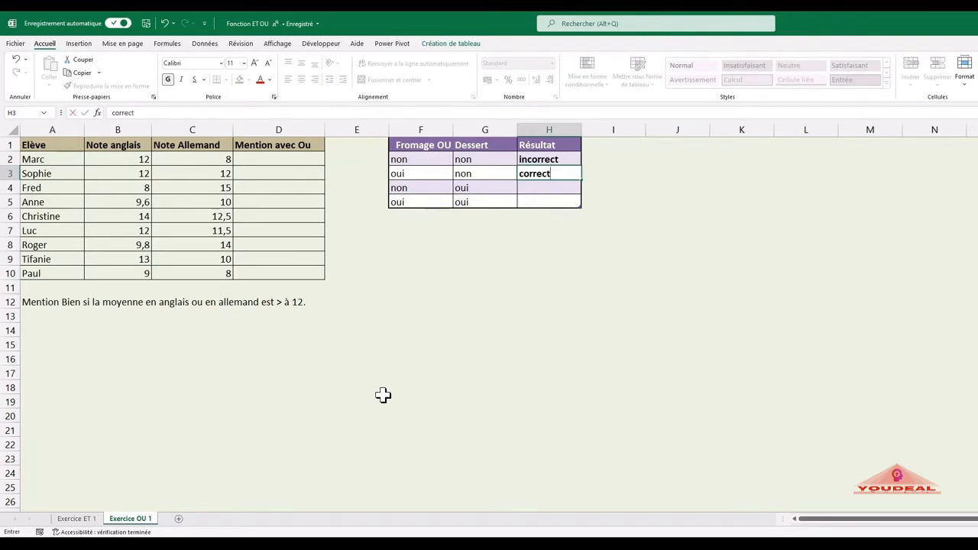
pyautogui.press('Return')
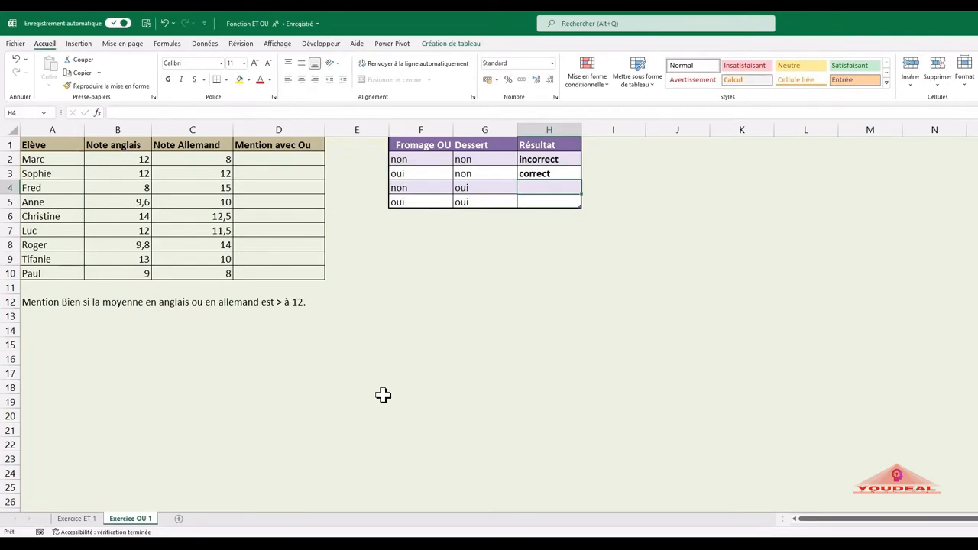
pyautogui.write('correct')
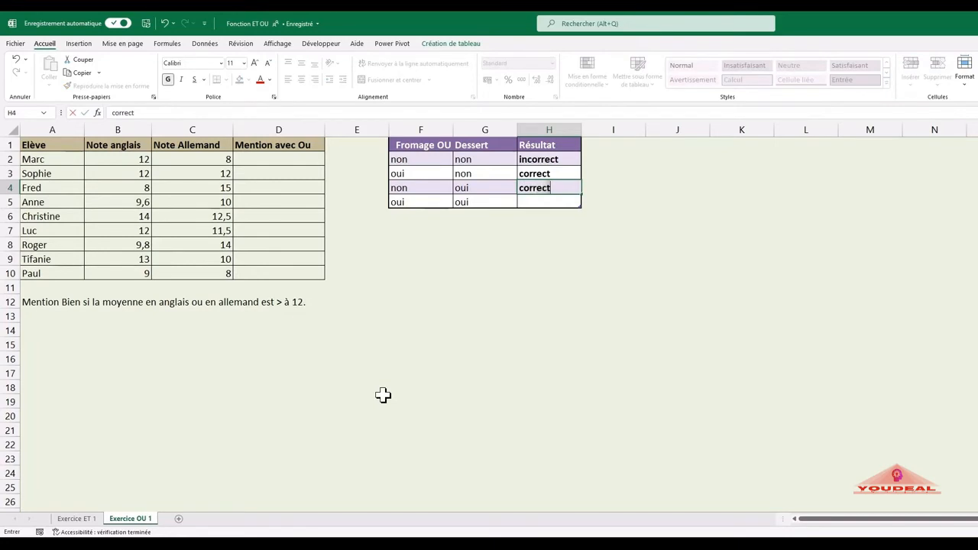
pyautogui.press('Return')
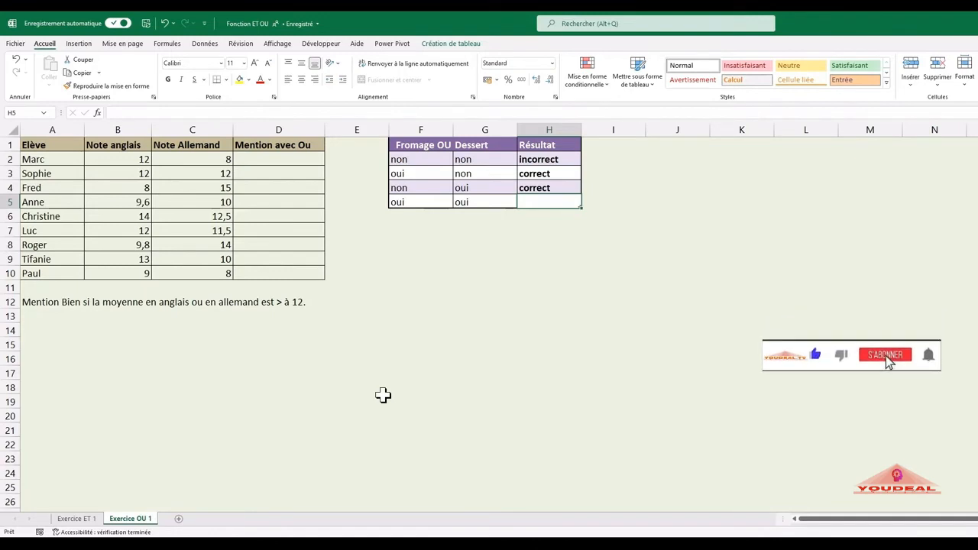
pyautogui.write('correct')
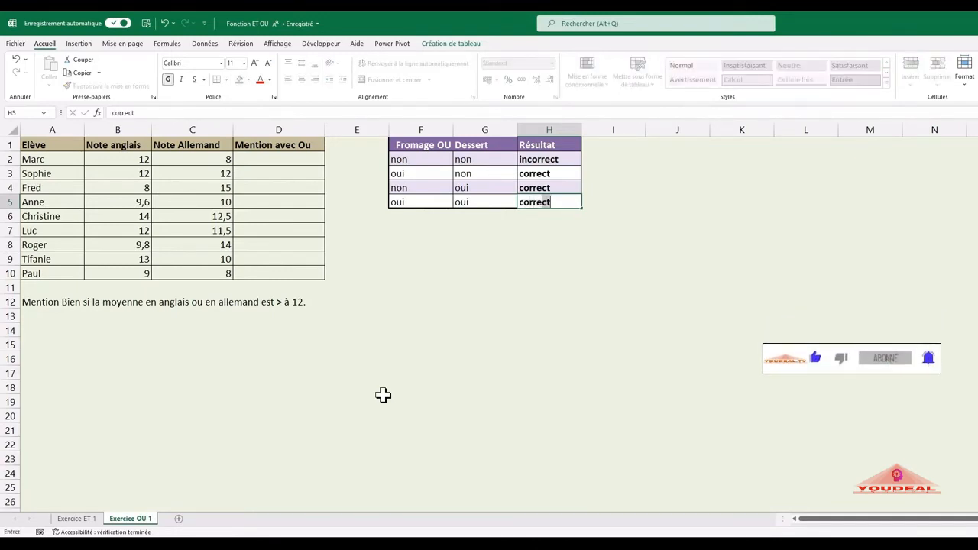
pyautogui.press('Return')
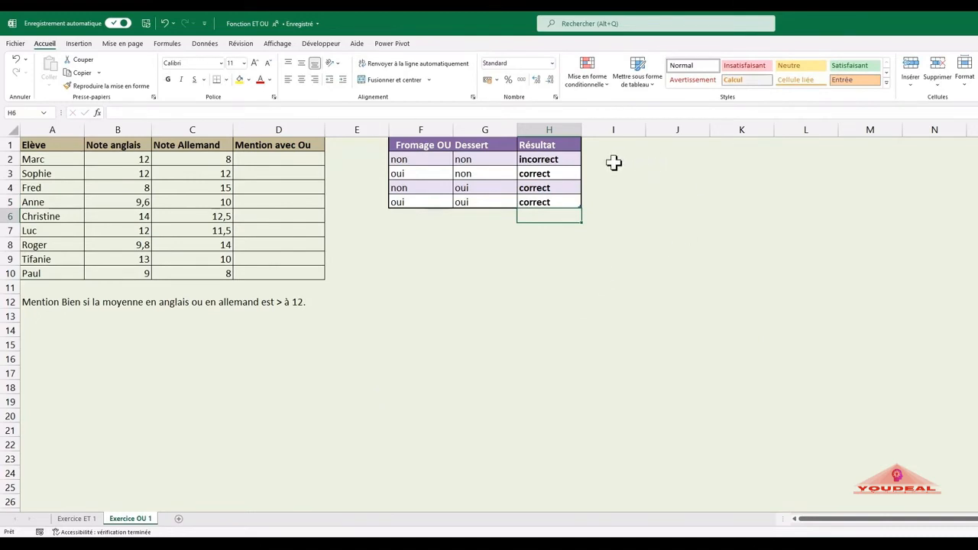
pyautogui.click(616, 162)
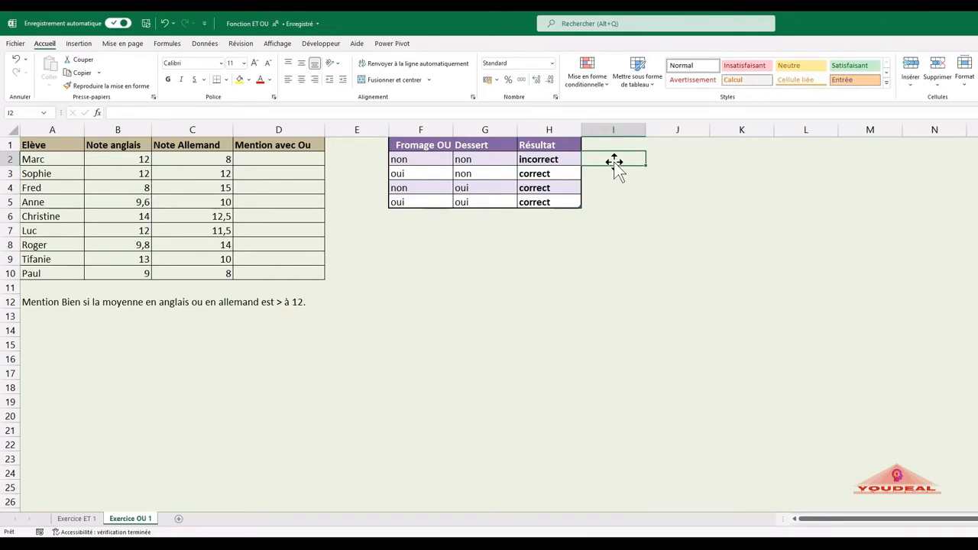
pyautogui.write('=ou')
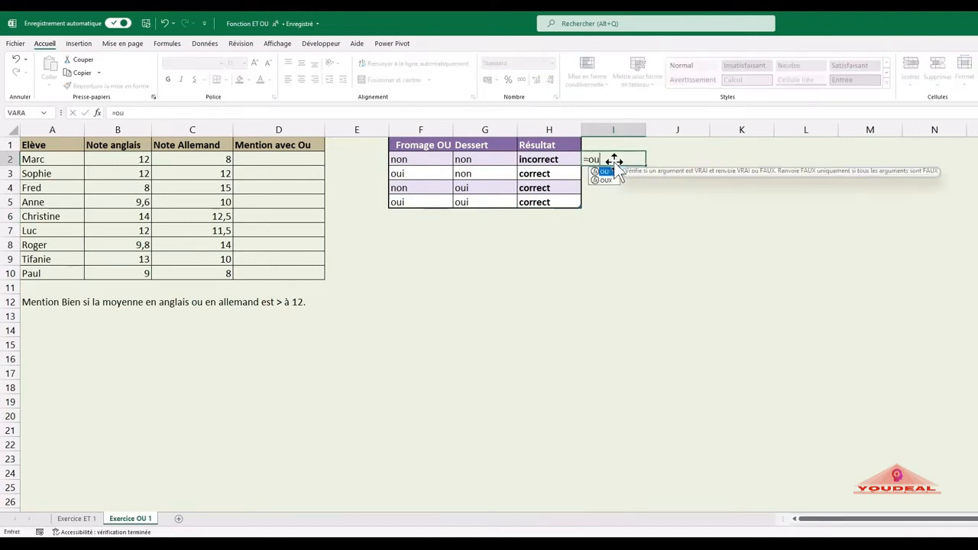
pyautogui.write('(')
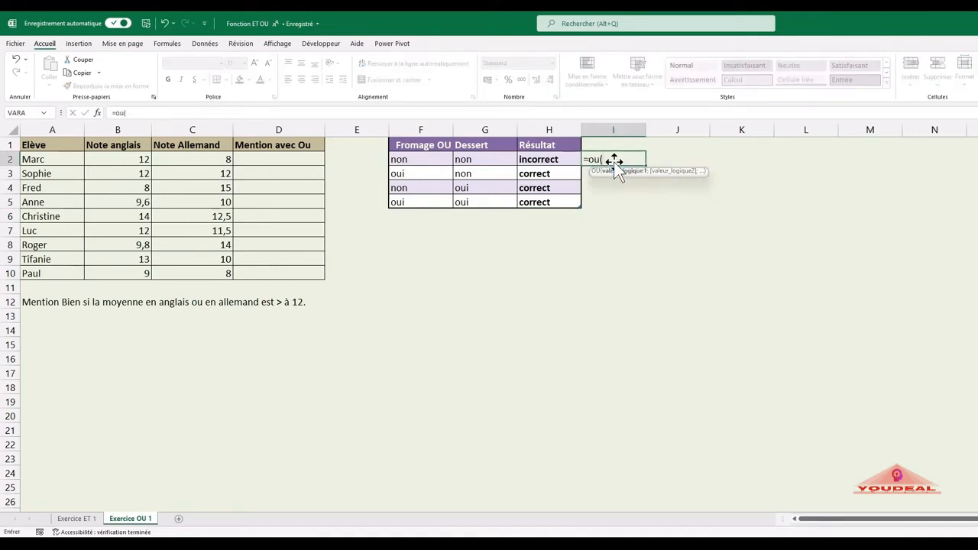
pyautogui.click(99, 113)
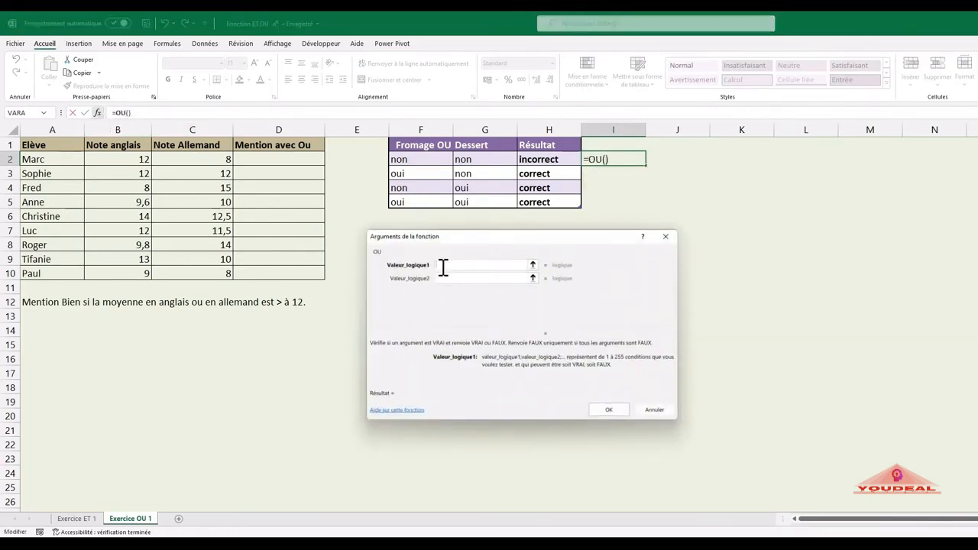
pyautogui.click(417, 161)
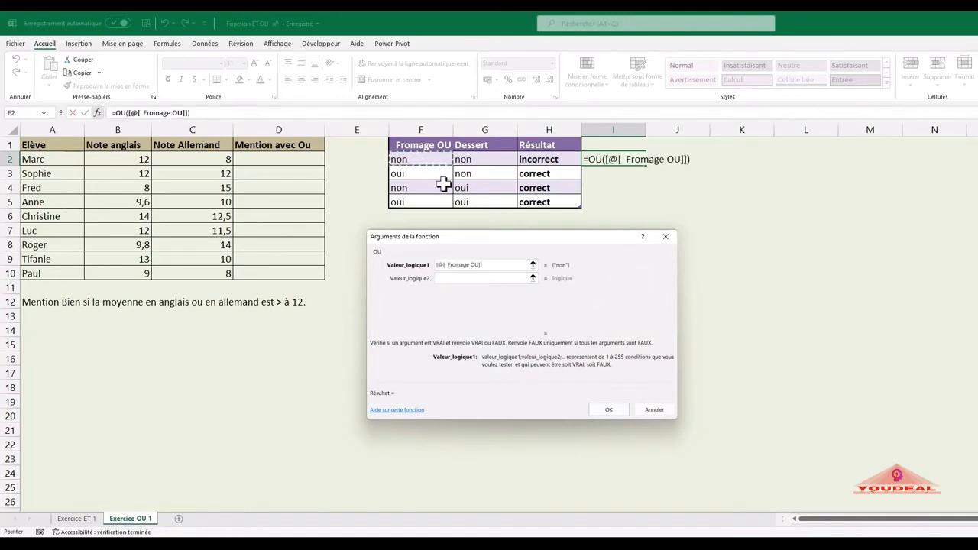
pyautogui.press('BackSpace')
pyautogui.press('BackSpace')
pyautogui.press('BackSpace')
pyautogui.press('BackSpace')
pyautogui.press('BackSpace')
pyautogui.press('BackSpace')
pyautogui.press('BackSpace')
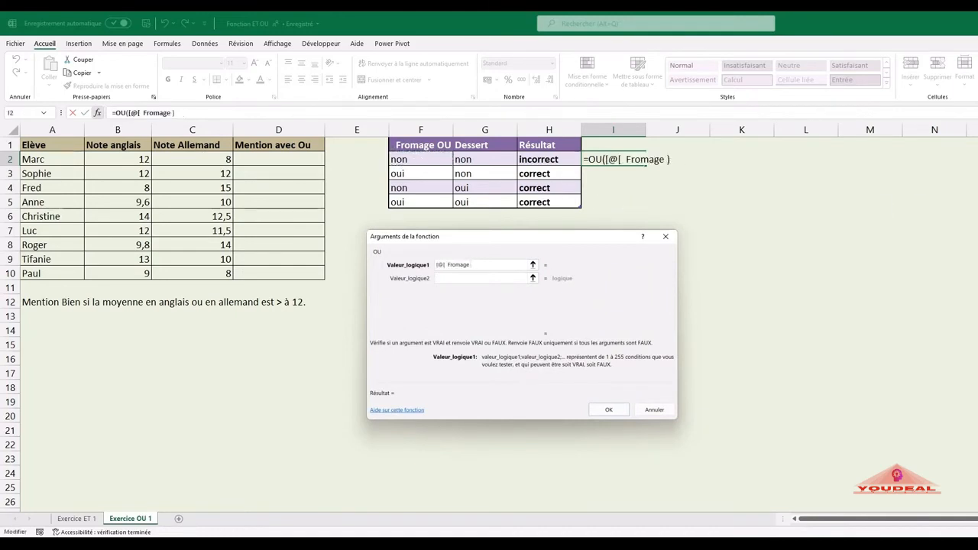
pyautogui.press('BackSpace')
pyautogui.press('BackSpace')
pyautogui.press('Escape')
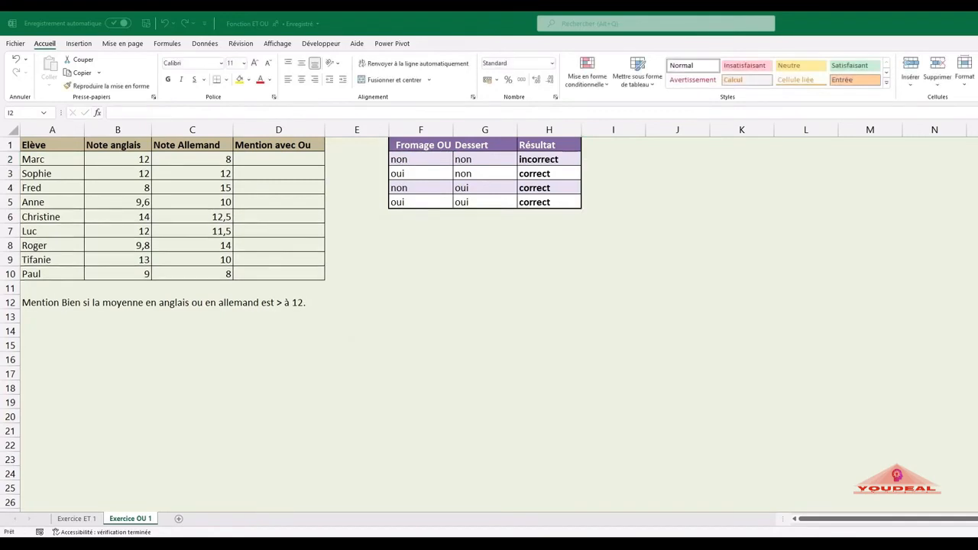
# Step: Start an OU function in I2 with its arguments dialog and set F2="oui" as the first logical value
pyautogui.click(603, 160)
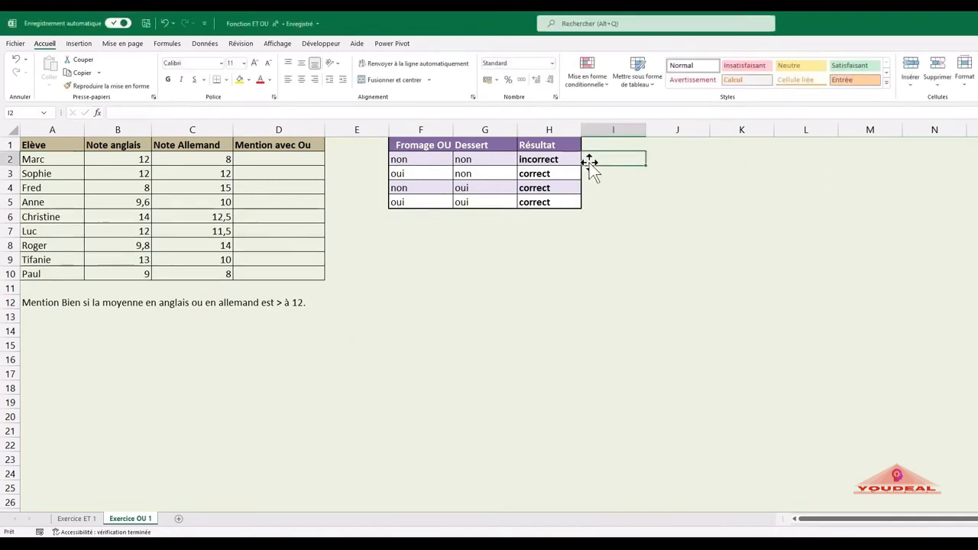
pyautogui.write('=o')
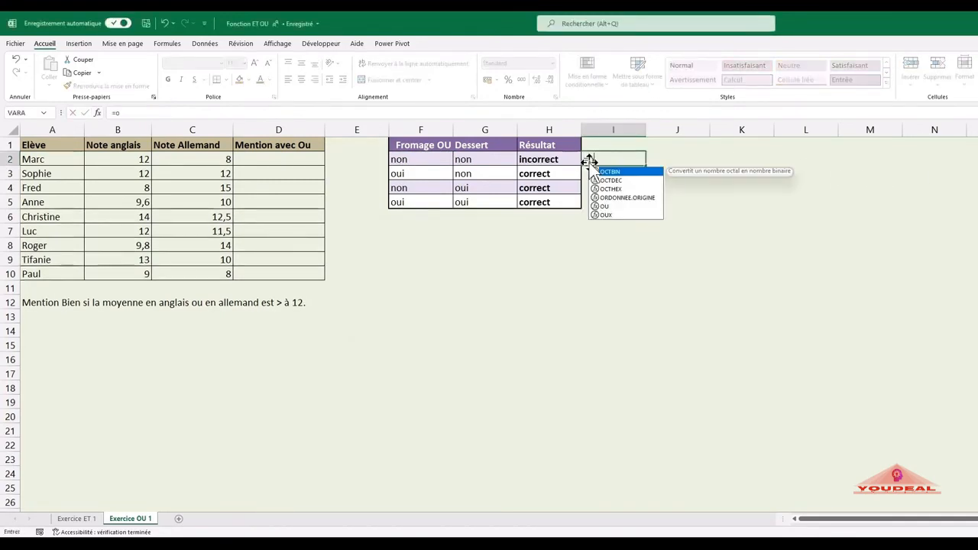
pyautogui.write('u(')
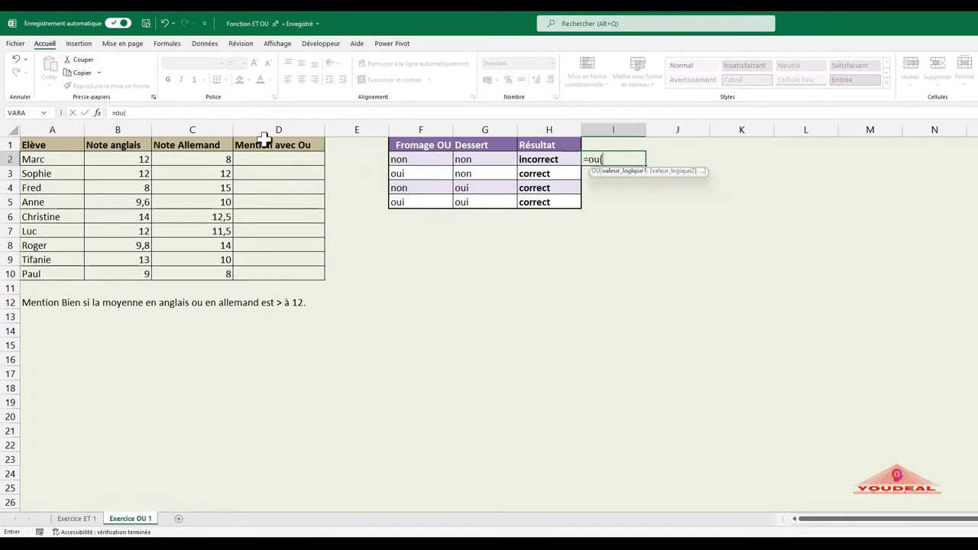
pyautogui.click(97, 113)
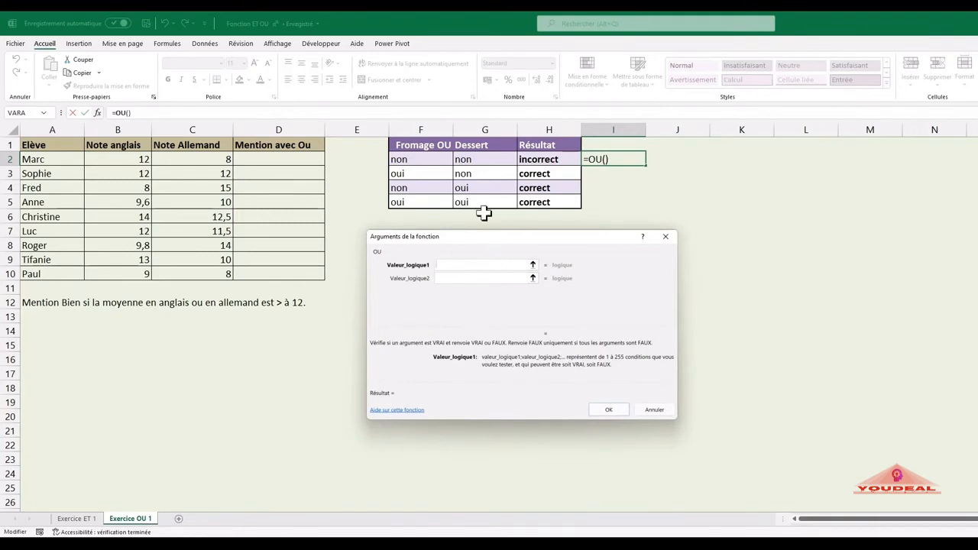
pyautogui.click(414, 159)
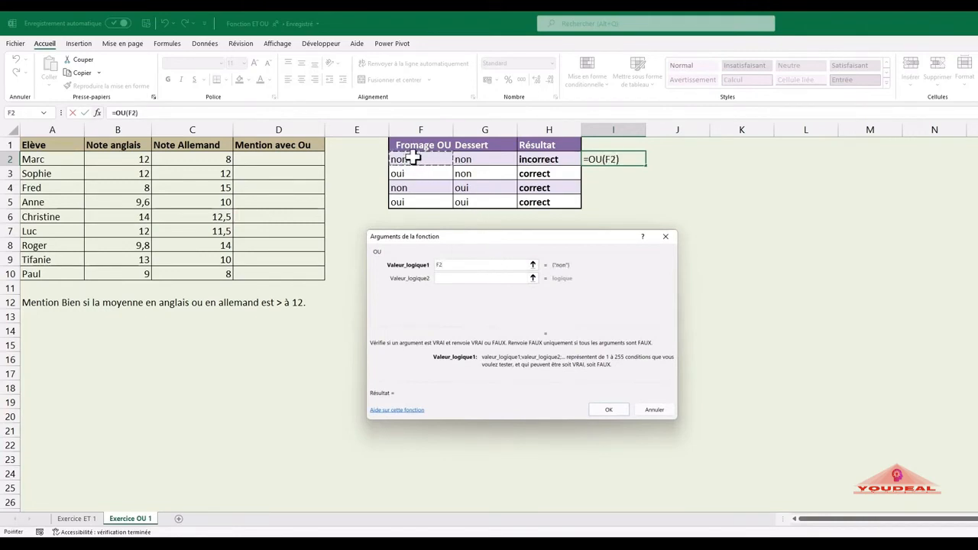
pyautogui.write('="ou')
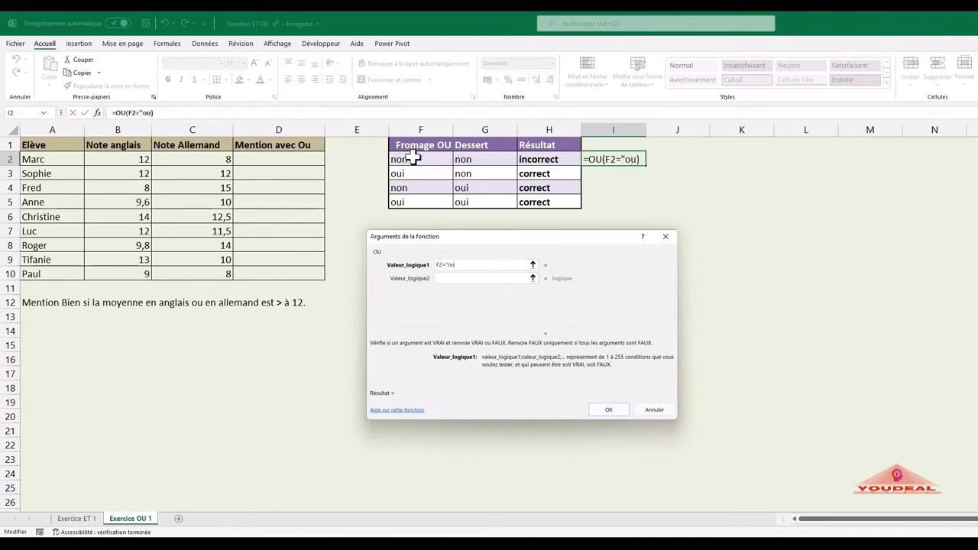
pyautogui.write('i"')
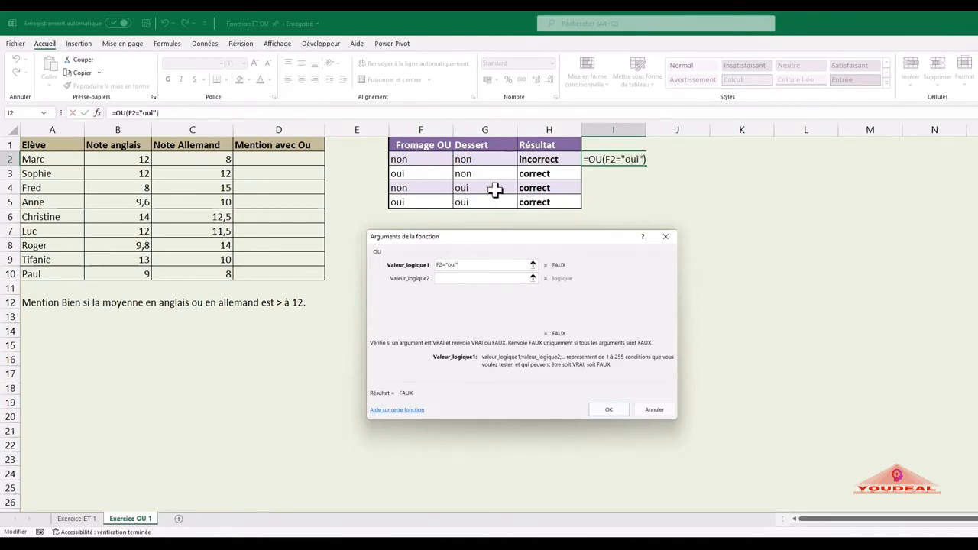
# Step: Set G2="oui" as the second logical value and insert the OU formula in I2
pyautogui.click(462, 279)
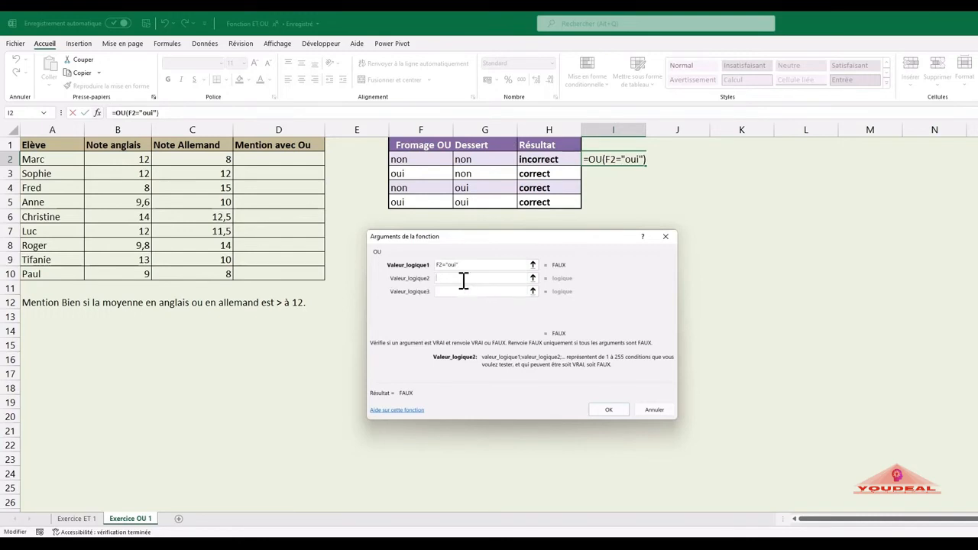
pyautogui.click(487, 159)
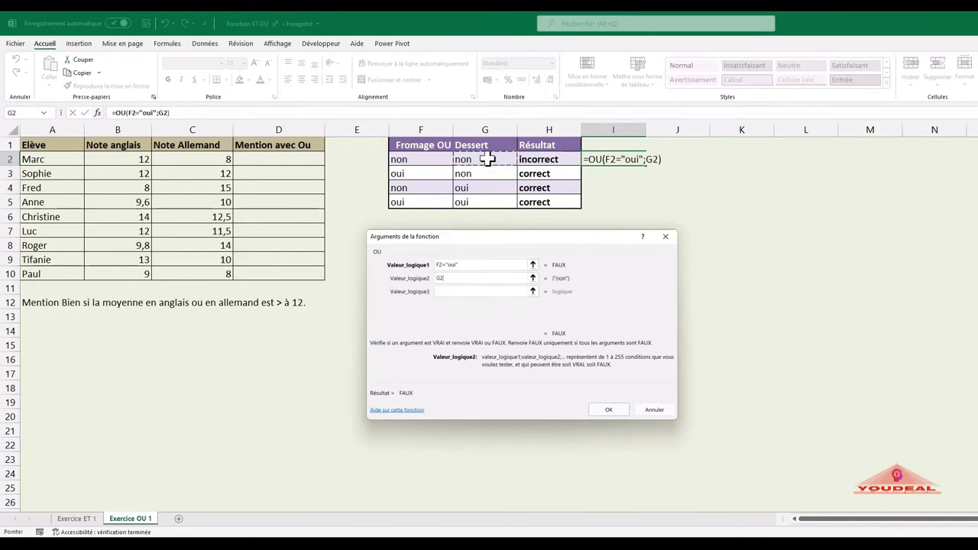
pyautogui.write('="oui"')
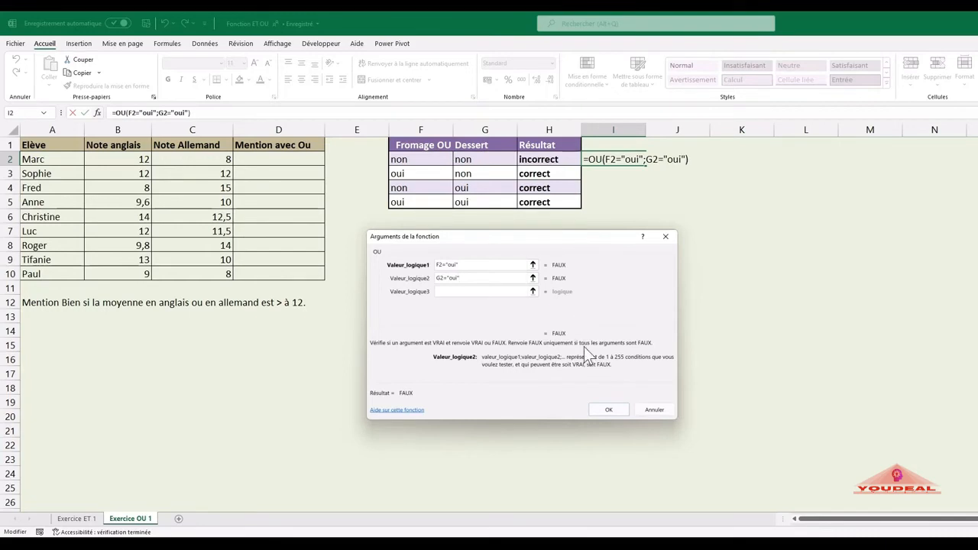
pyautogui.click(620, 406)
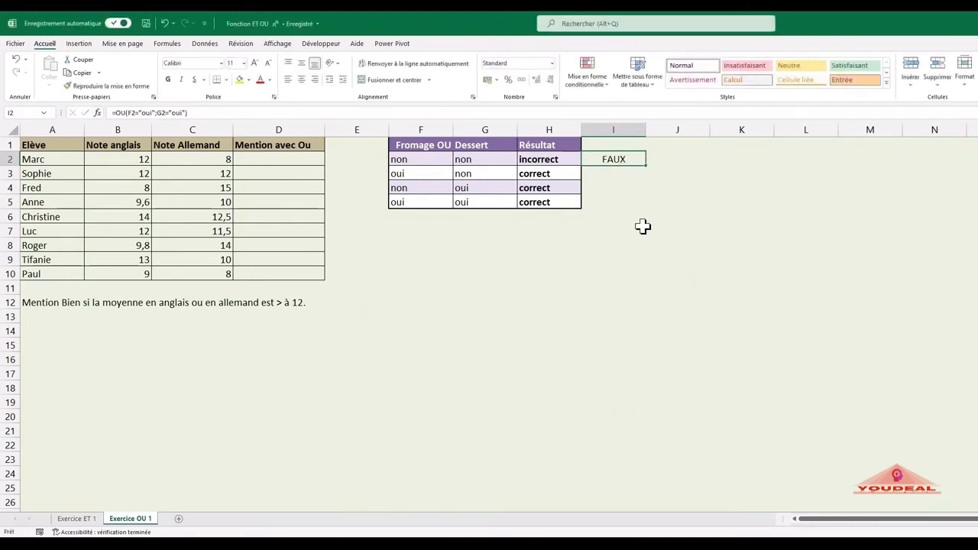
# Step: Copy the OU formula from I2 down to I5 and check the copied formula in I3
pyautogui.moveTo(648, 170); pyautogui.dragTo(650, 203)
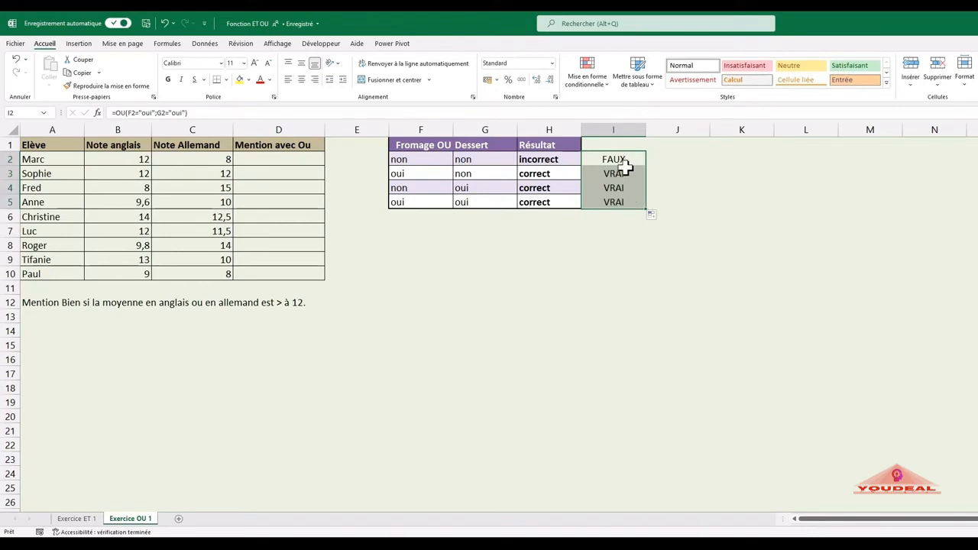
pyautogui.click(624, 171)
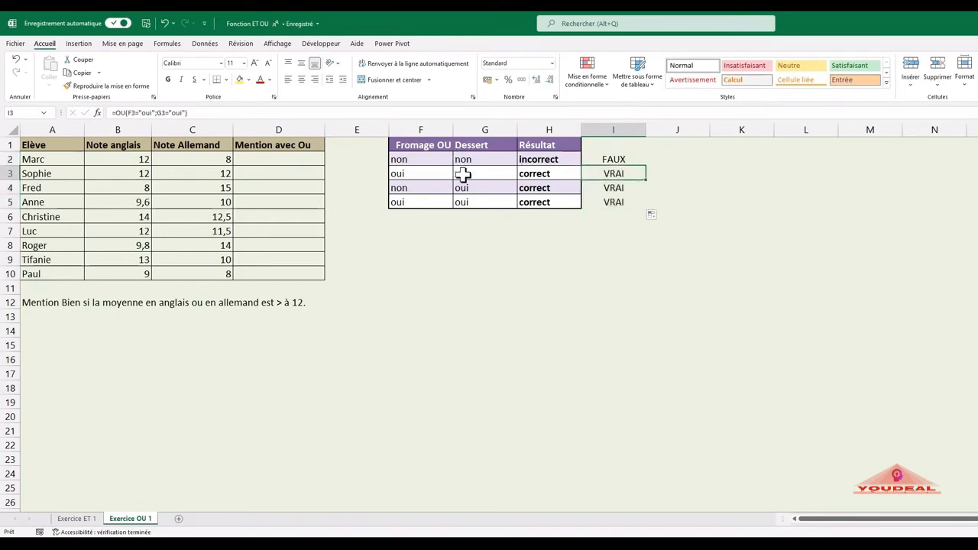
# Step: Check the copied OU formulas in I4 and I5
pyautogui.click(597, 189)
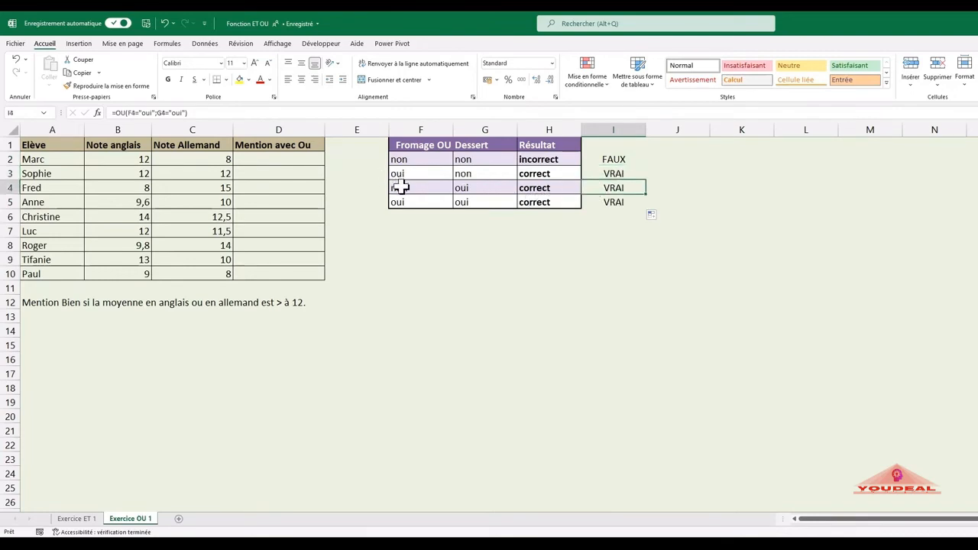
pyautogui.click(613, 202)
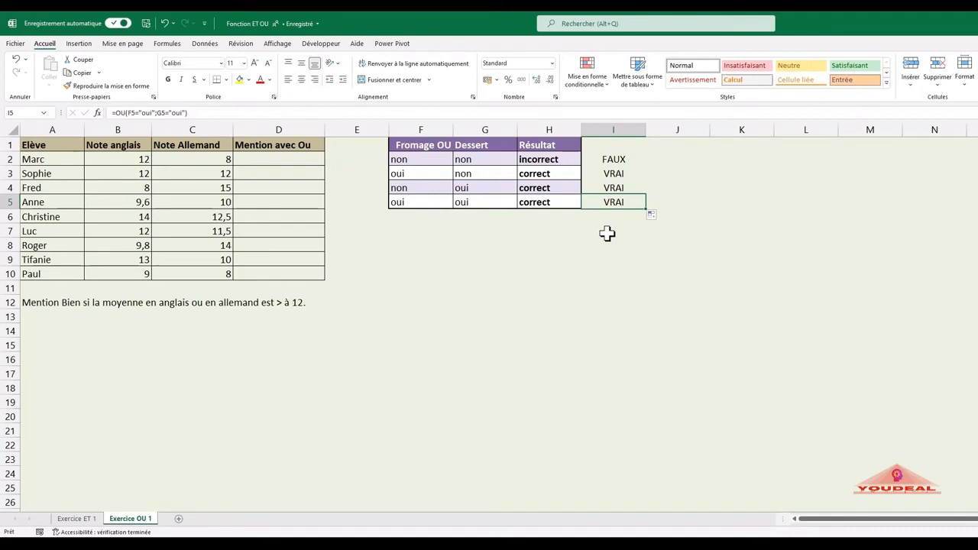
# Step: Begin an SI formula in D2 with OU(B2>12;C2>12) as its logical test
pyautogui.click(309, 162)
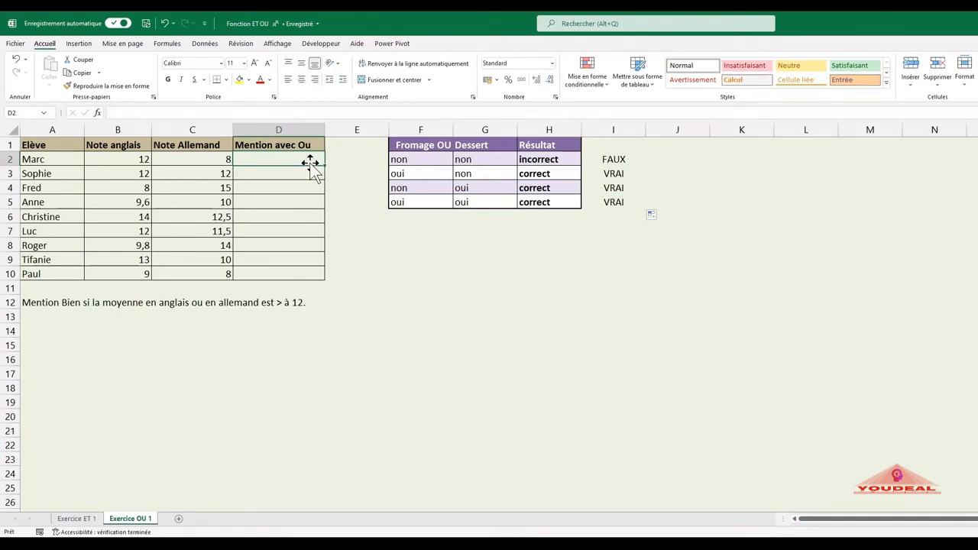
pyautogui.write('=')
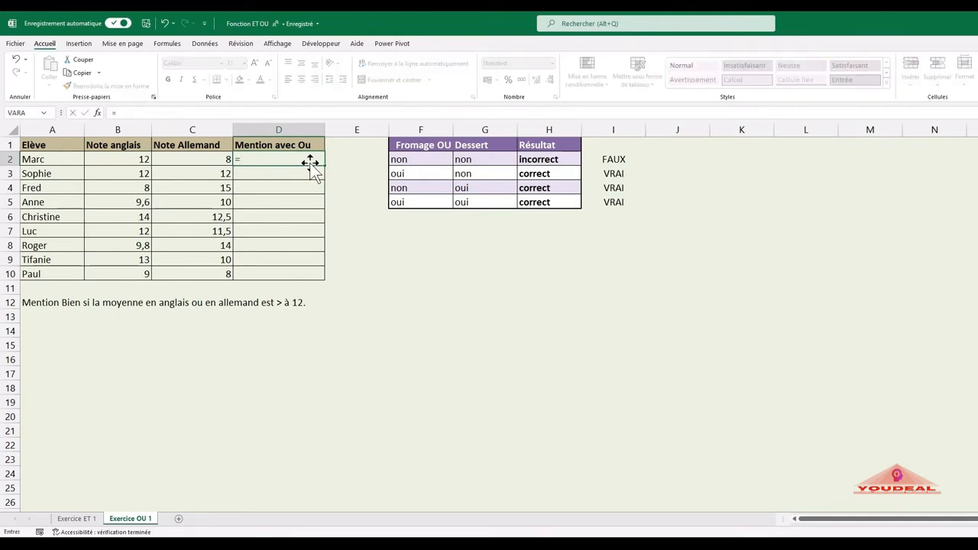
pyautogui.write('si')
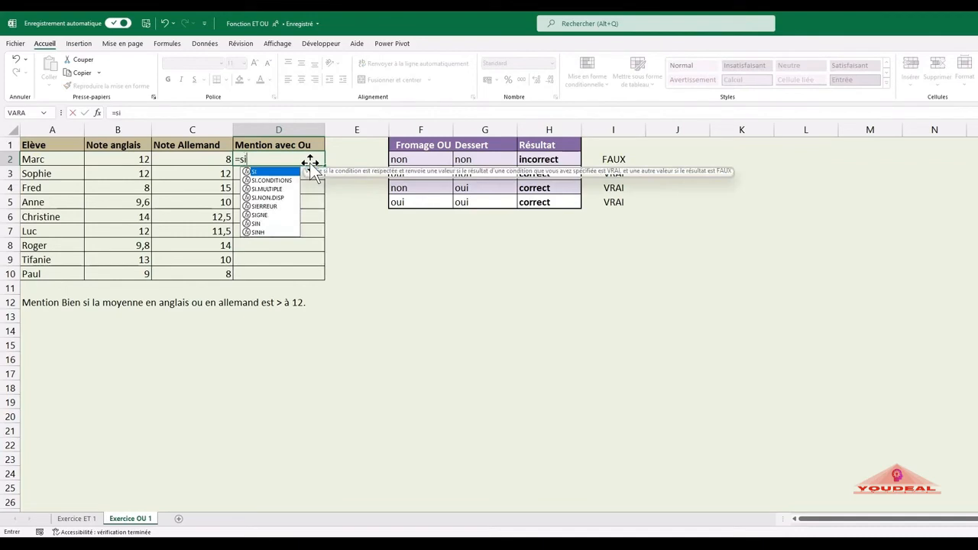
pyautogui.write('(')
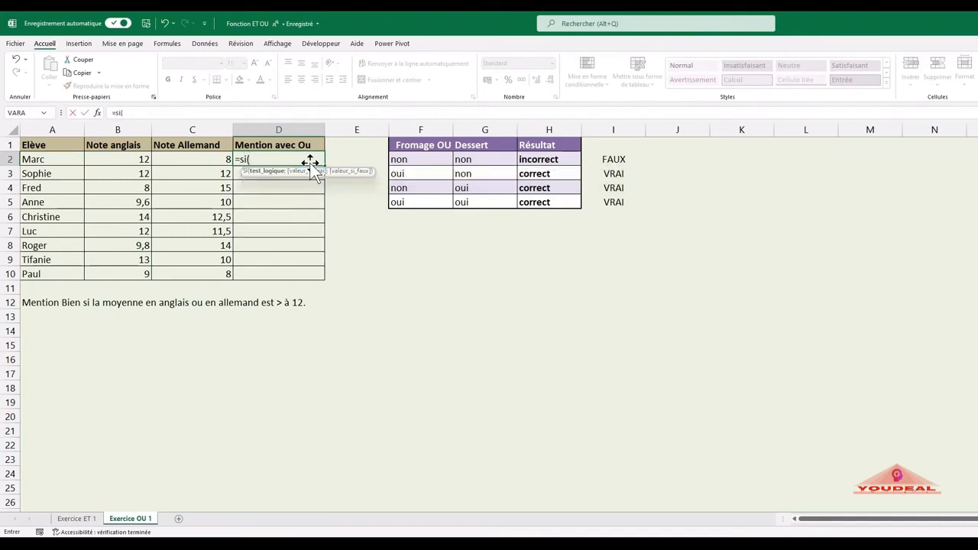
pyautogui.write('ou(')
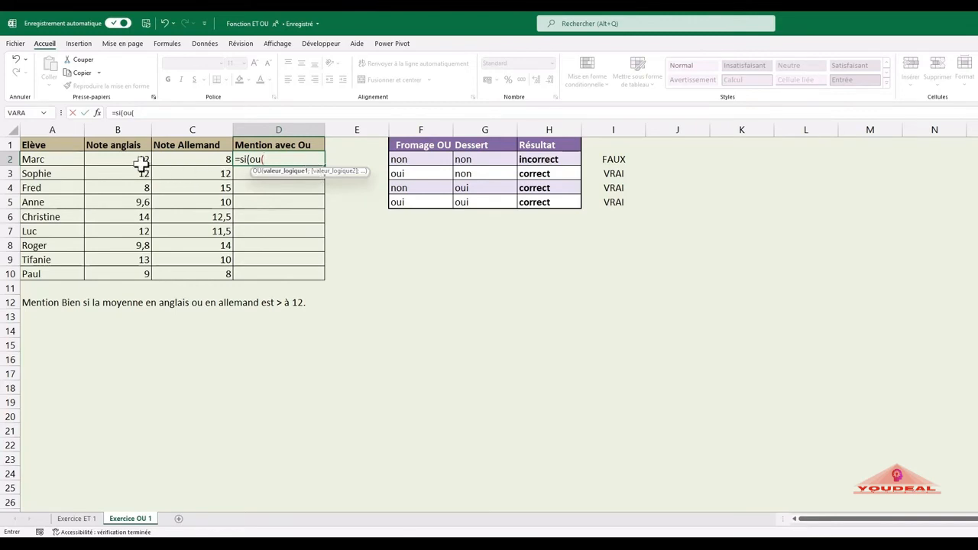
pyautogui.click(141, 161)
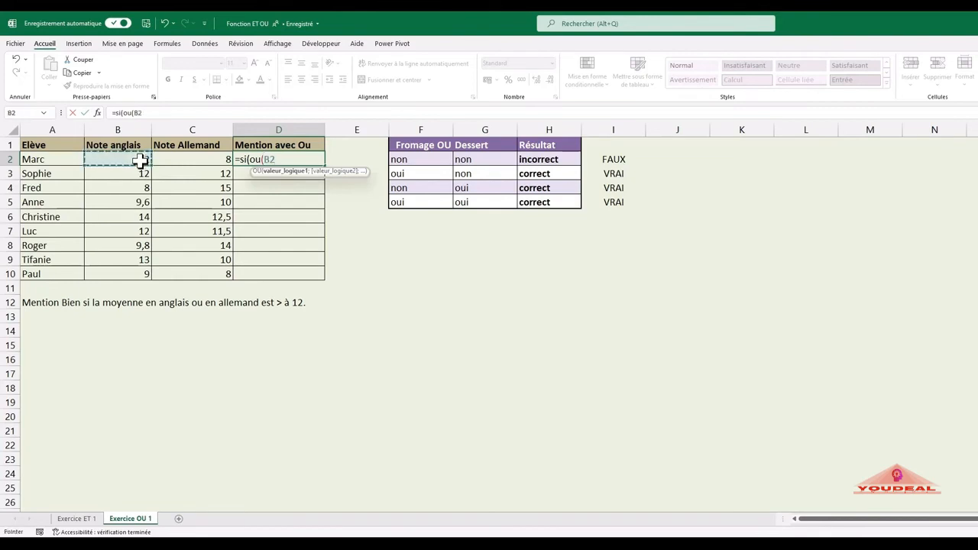
pyautogui.write('>12;')
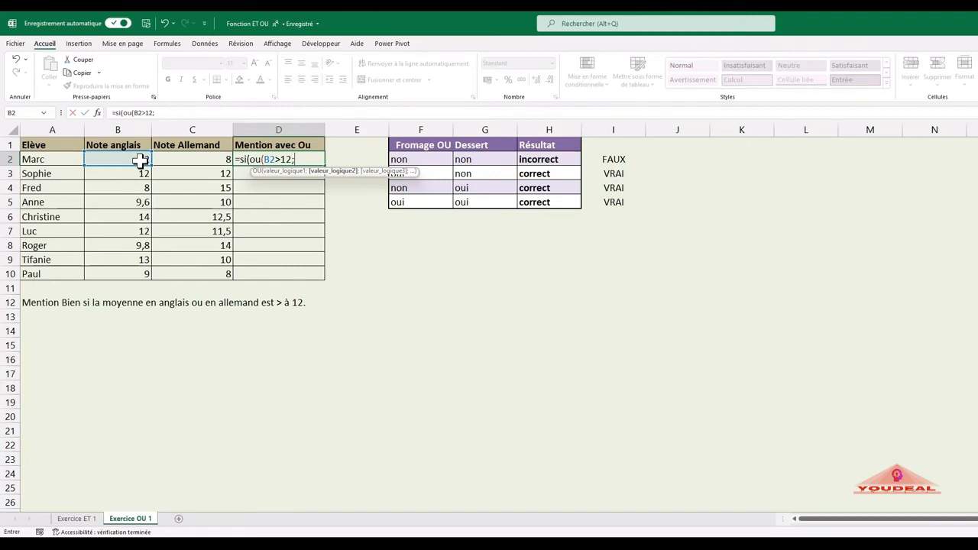
pyautogui.click(186, 159)
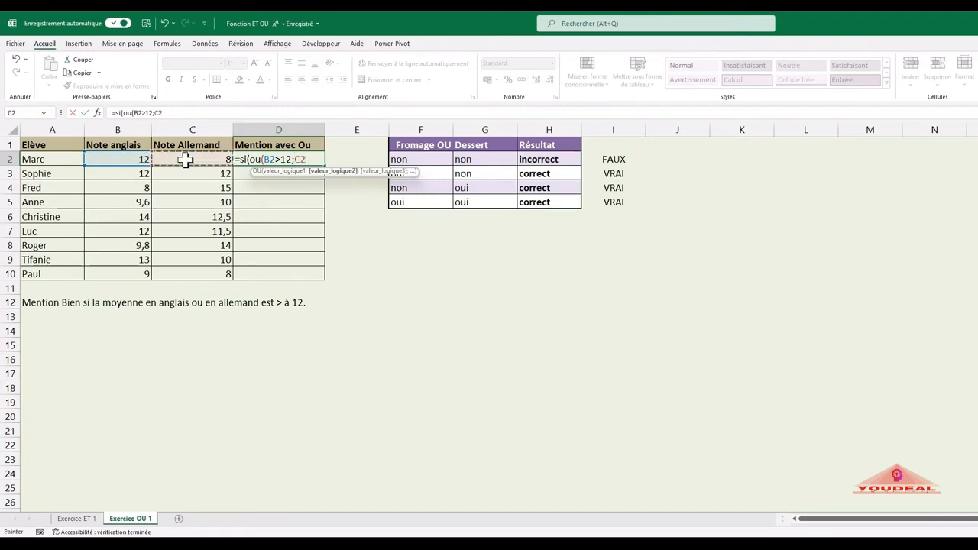
pyautogui.write('>12)')
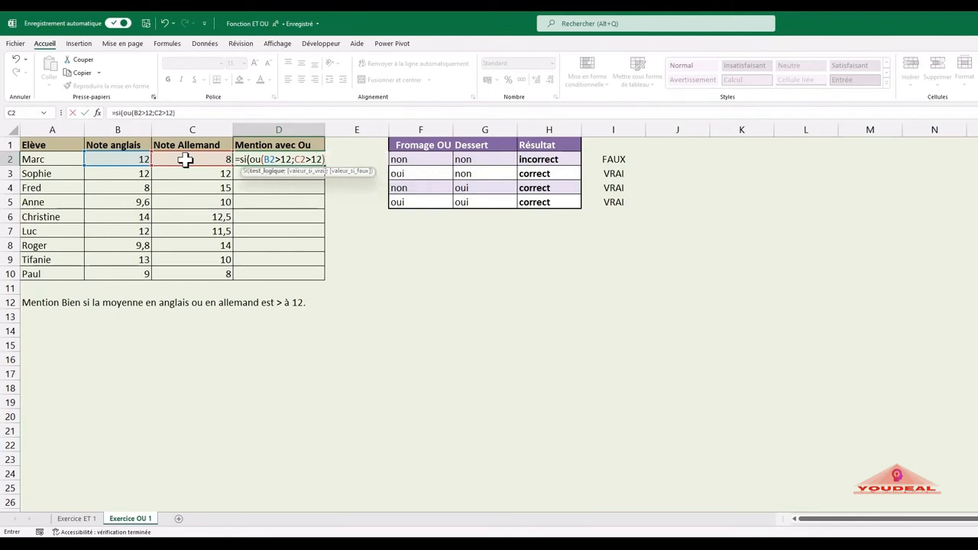
pyautogui.write(';"B')
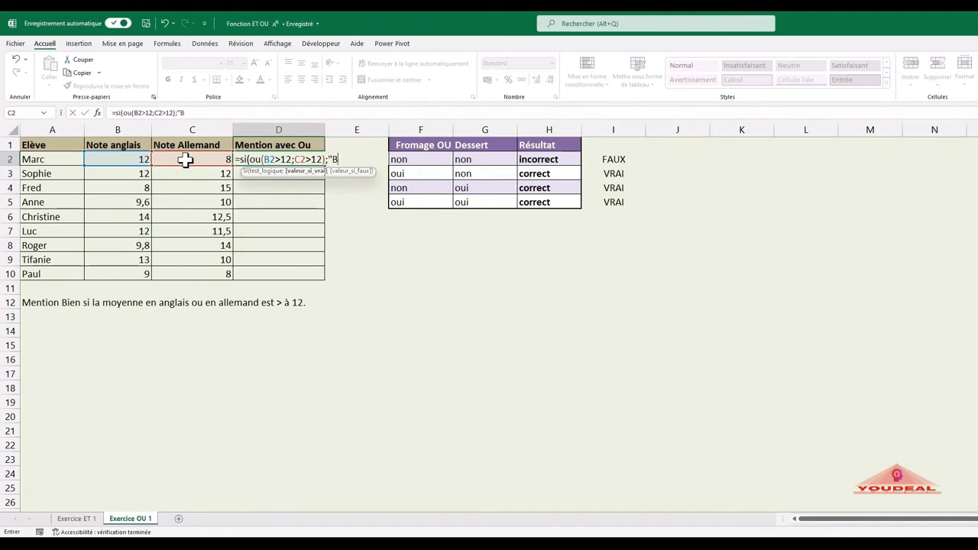
pyautogui.write('ien')
# Step: Complete the SI formula in D2 with "Bien" as the value if true and "Pas de mention" as the value if false
pyautogui.write(';')
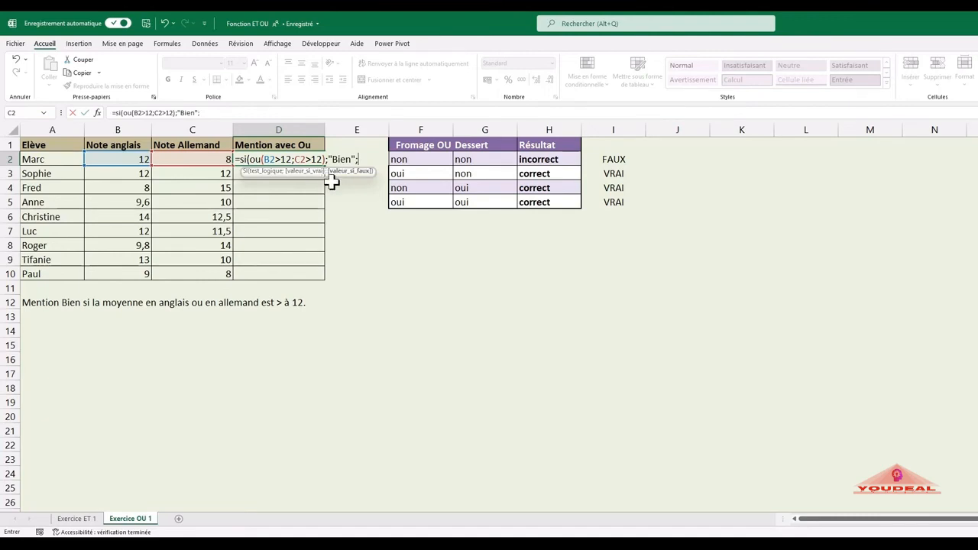
pyautogui.write('"Pas de')
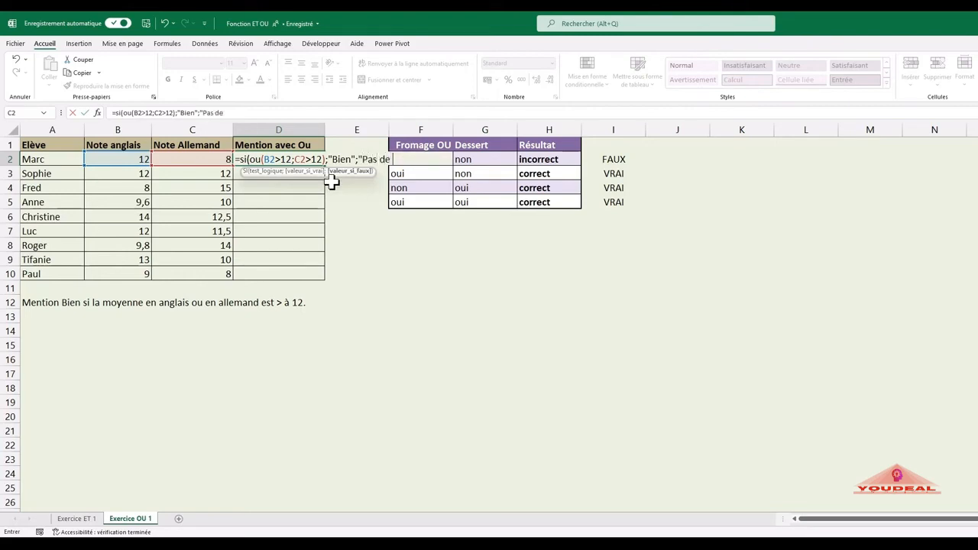
pyautogui.write(' mention")')
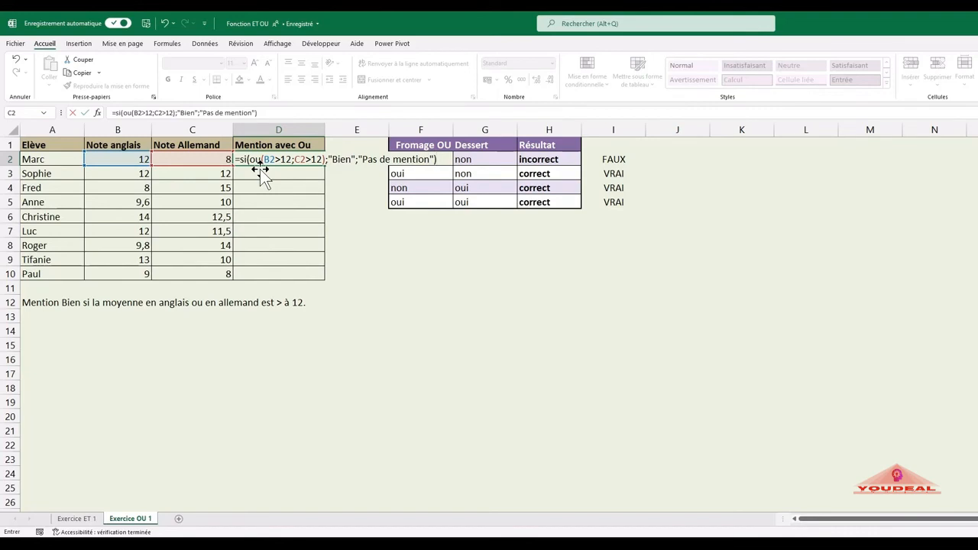
pyautogui.press('Return')
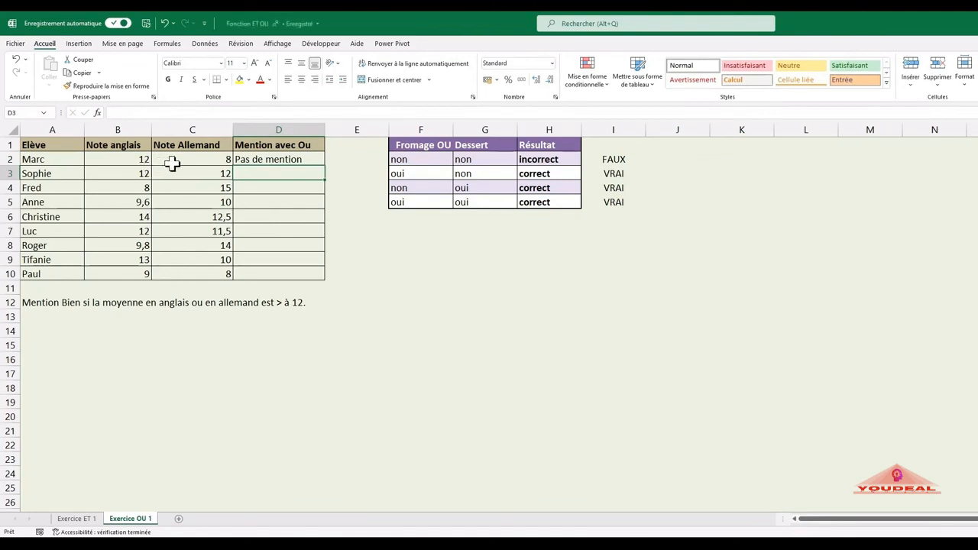
# Step: Copy the mention formula from D2 down to D10
pyautogui.click(240, 160)
pyautogui.moveTo(324, 165); pyautogui.dragTo(315, 274)
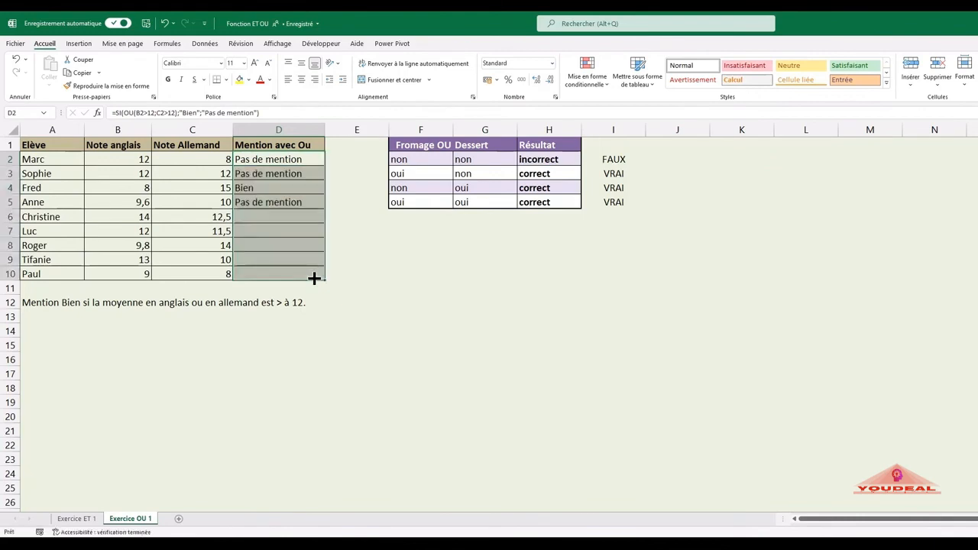
pyautogui.click(351, 259)
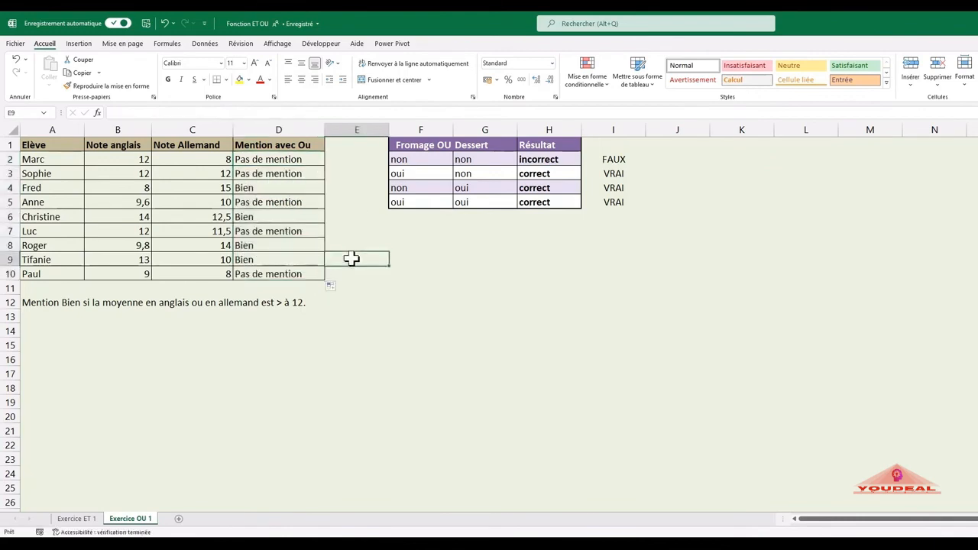
# Step: Check the mentions in D4, D6, D8 and D9 against the students' English and German grades
pyautogui.click(281, 184)
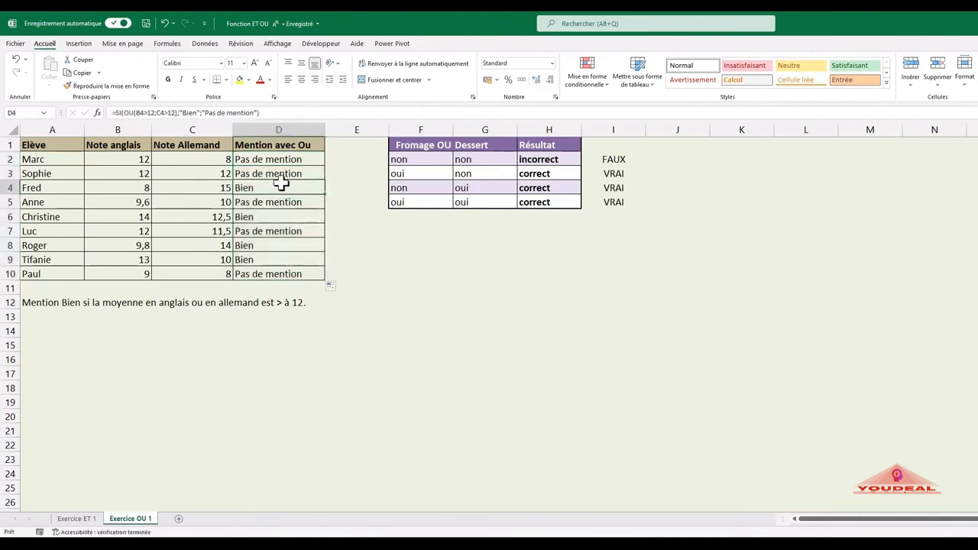
pyautogui.click(219, 189)
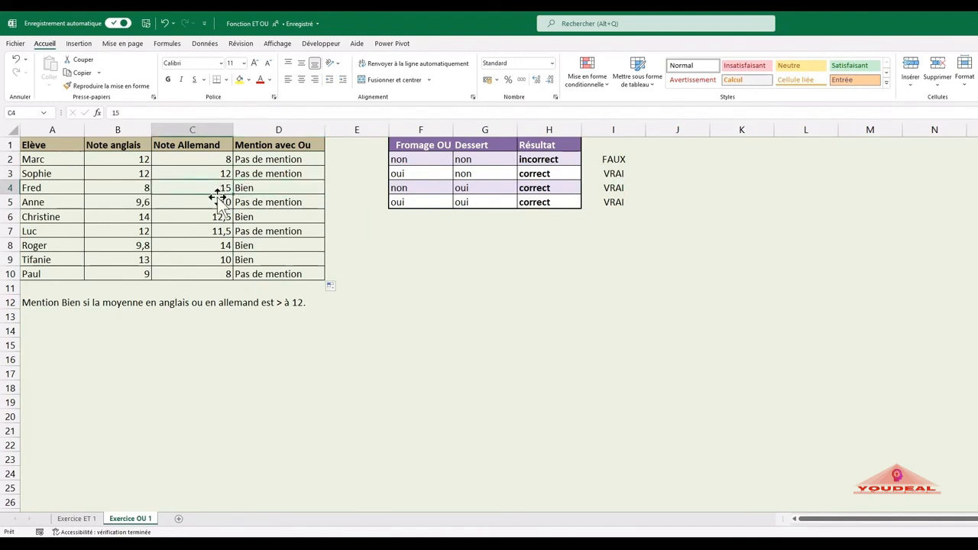
pyautogui.click(264, 217)
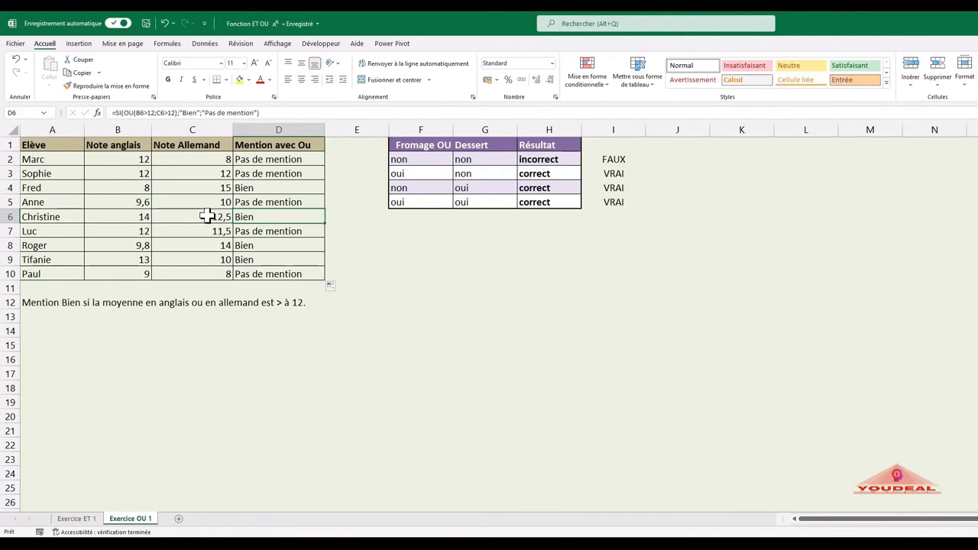
pyautogui.click(245, 246)
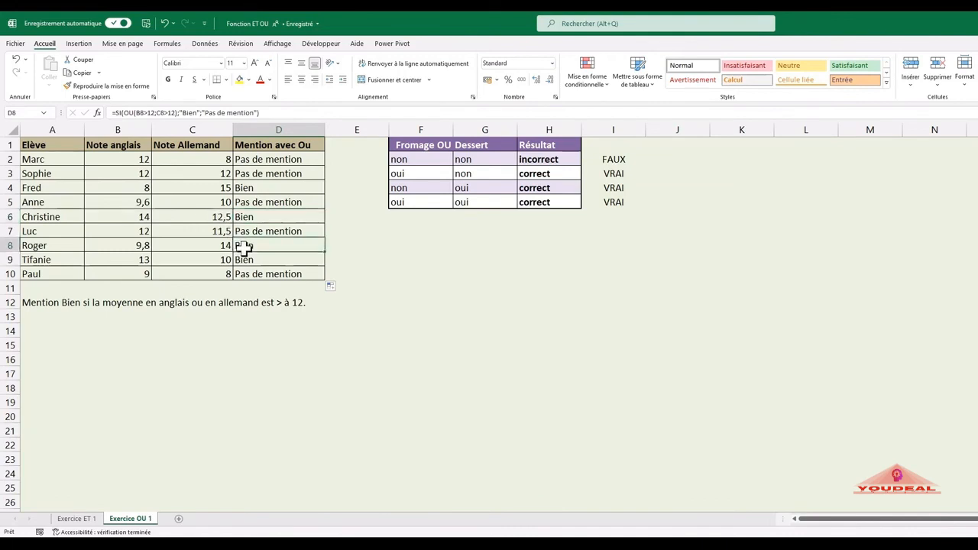
pyautogui.click(216, 249)
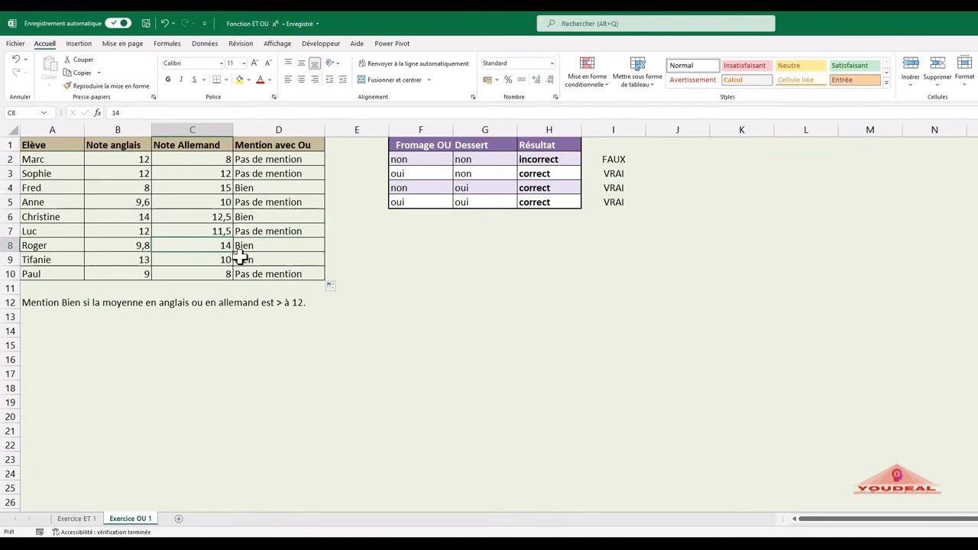
pyautogui.click(245, 258)
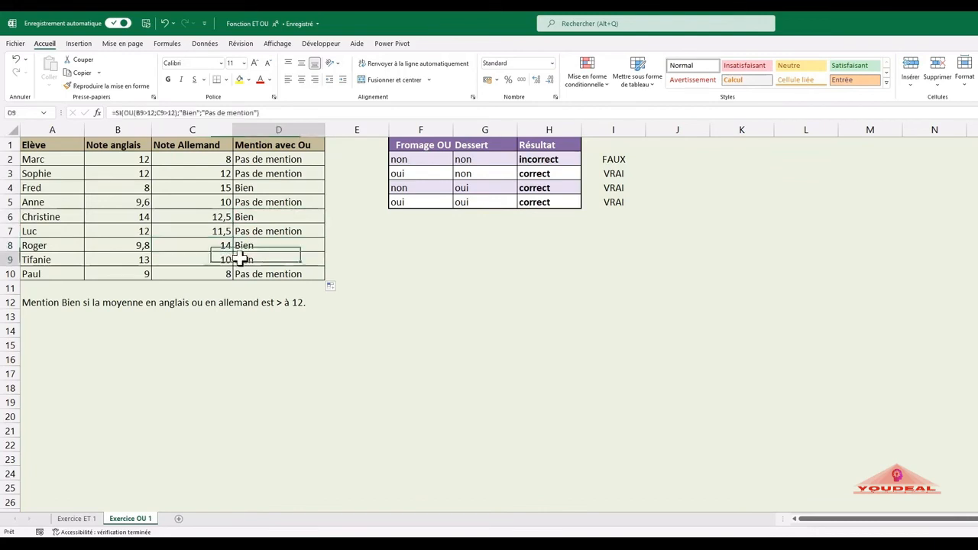
pyautogui.click(138, 258)
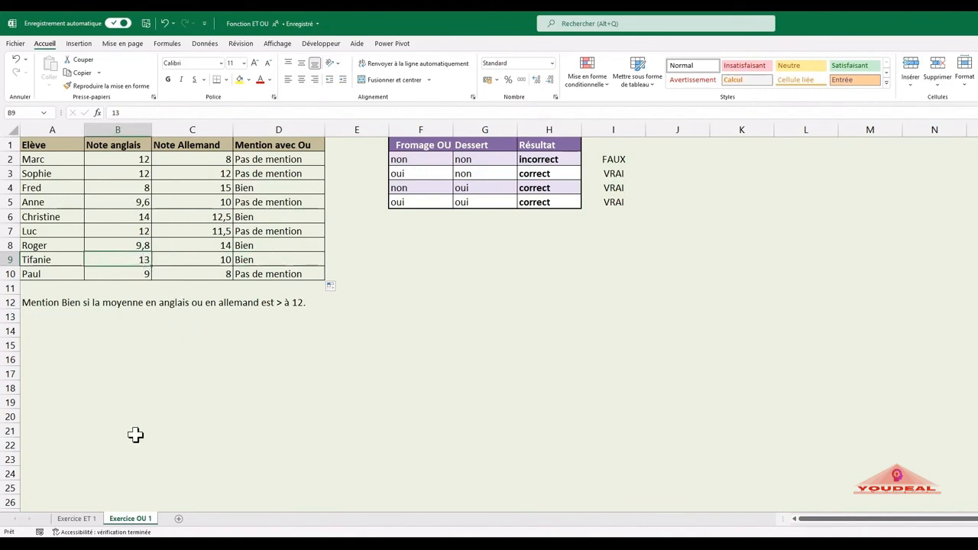
# Step: Examine row 6 and its two grades on the Exercice ET 1 sheet for comparison, and return to Exercice OU 1
pyautogui.click(76, 519)
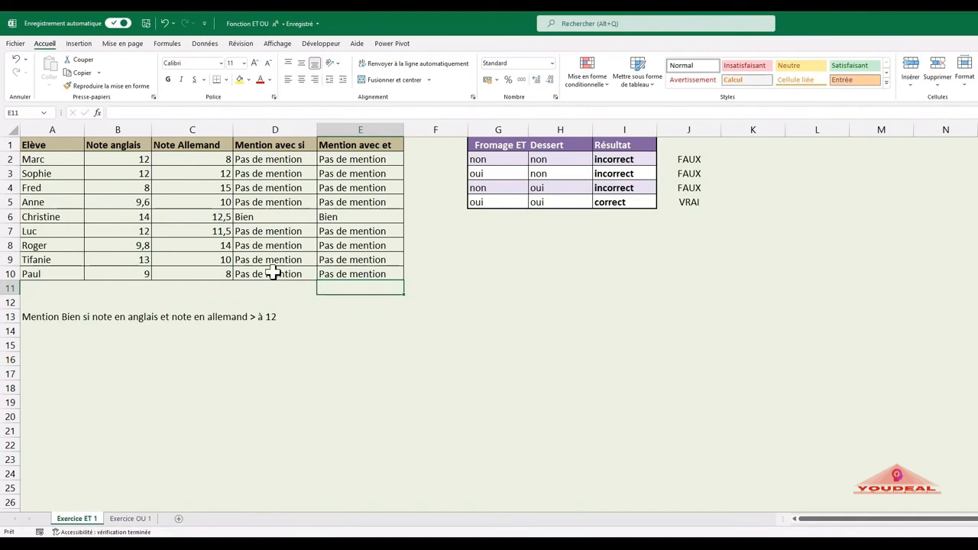
pyautogui.click(70, 219)
pyautogui.click(105, 221)
pyautogui.click(177, 220)
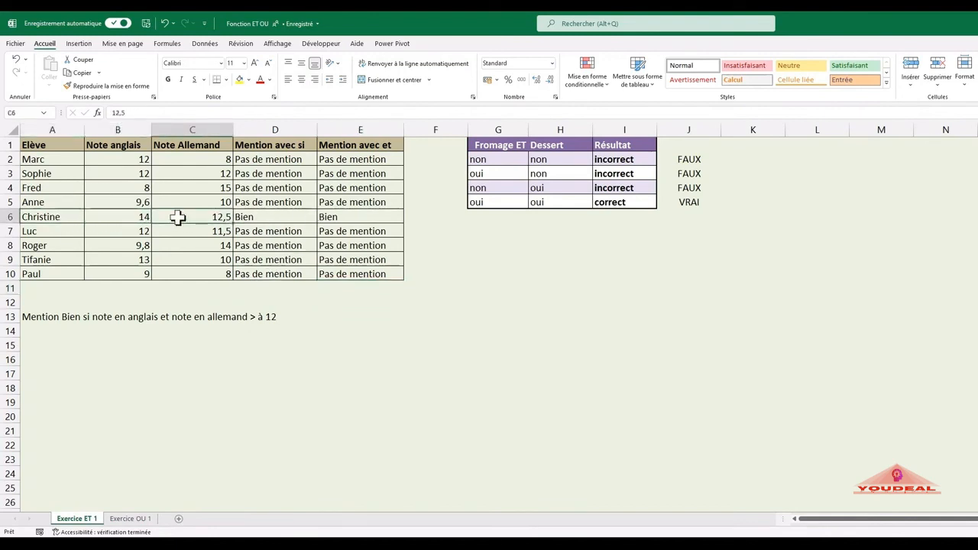
pyautogui.click(130, 520)
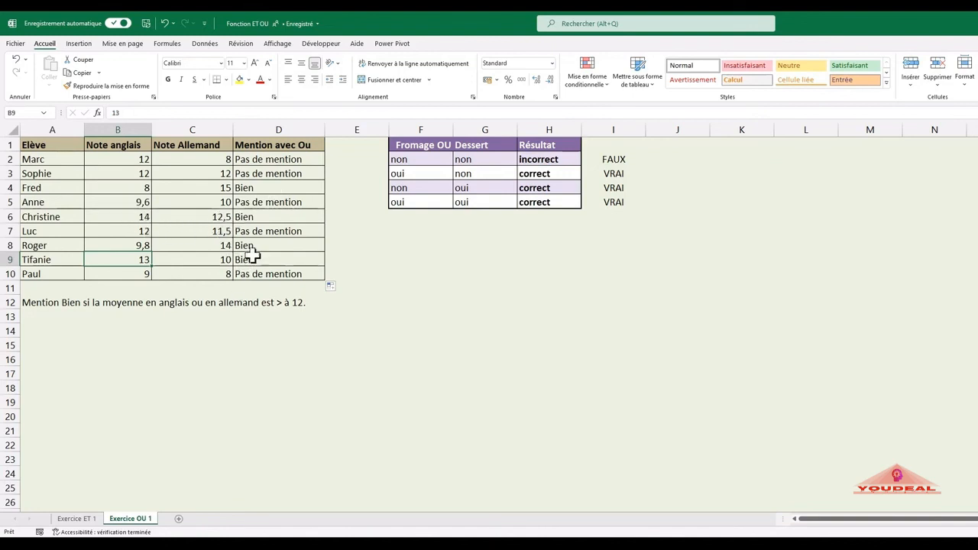
# Step: Review the SI and OU formula in D2 and compare the Exercice ET 1 sheet with Exercice OU 1 once more
pyautogui.doubleClick(284, 162)
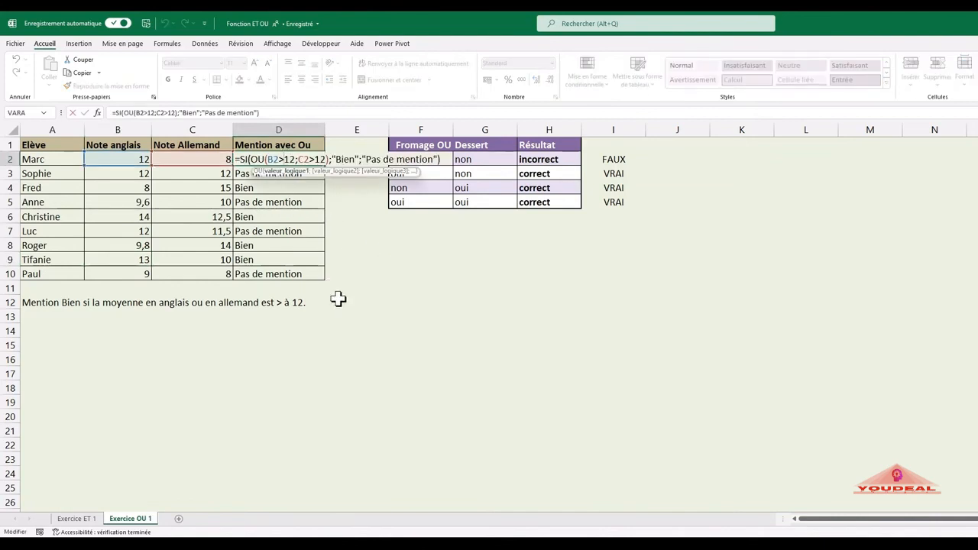
pyautogui.press('Return')
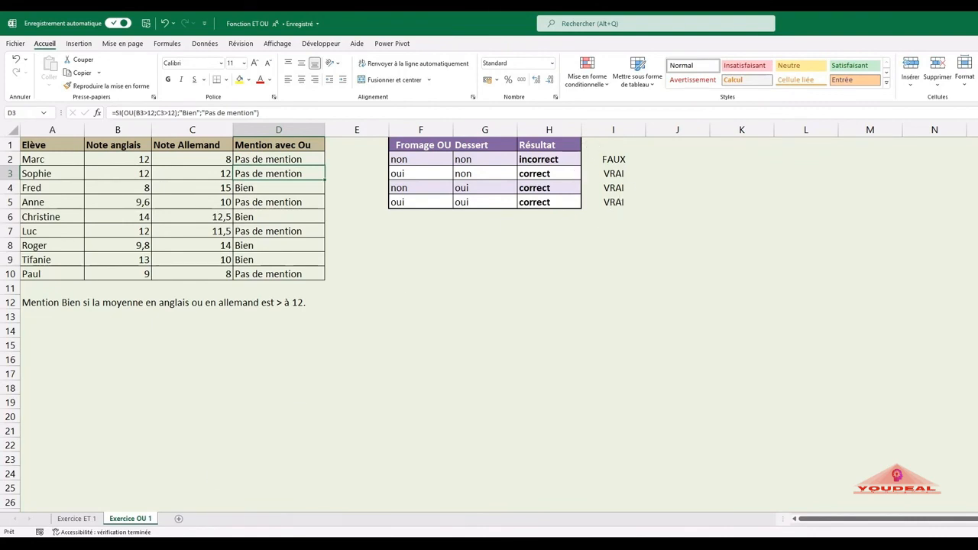
pyautogui.click(77, 519)
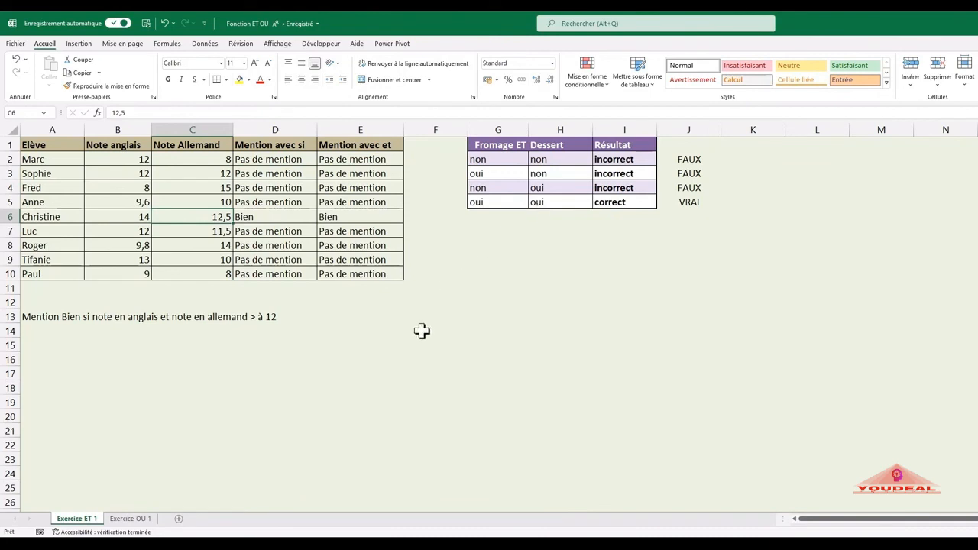
pyautogui.click(136, 521)
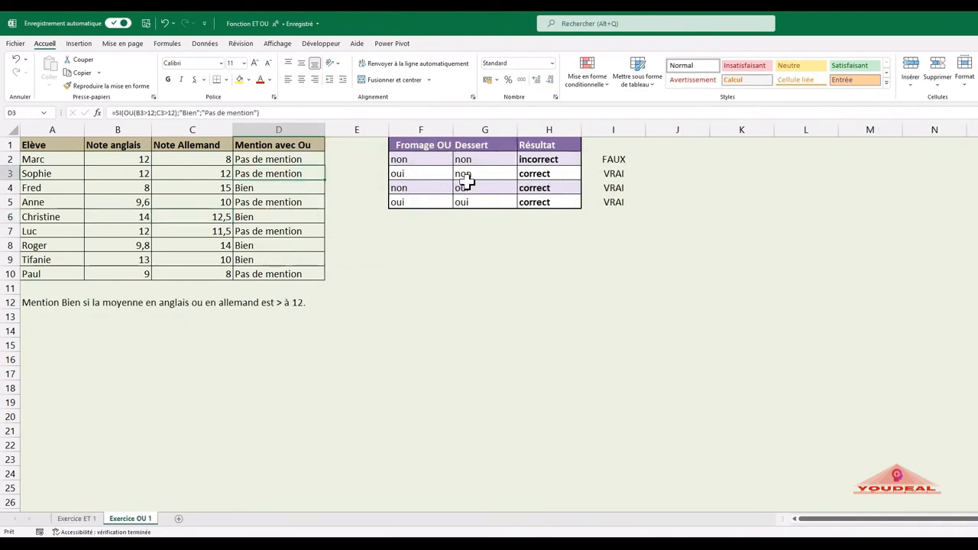
pyautogui.click(435, 260)
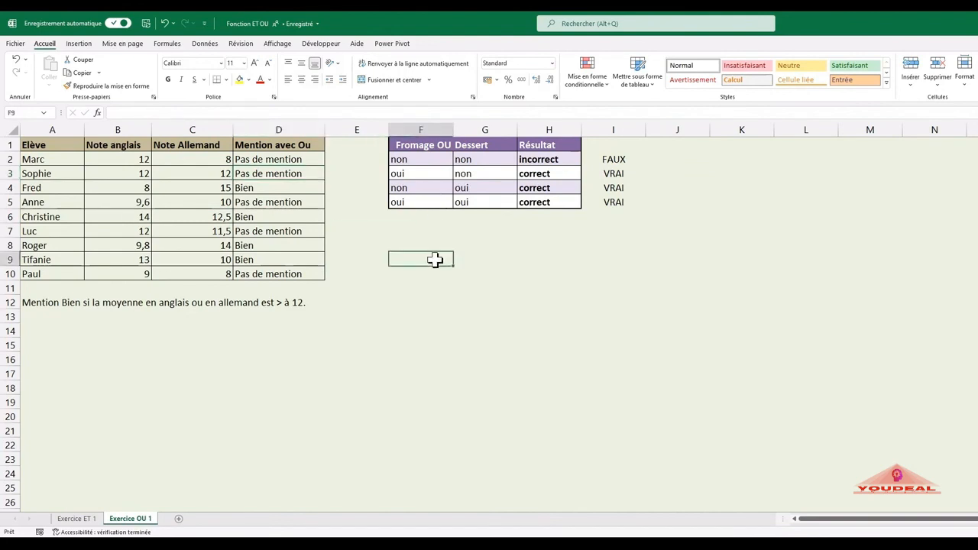